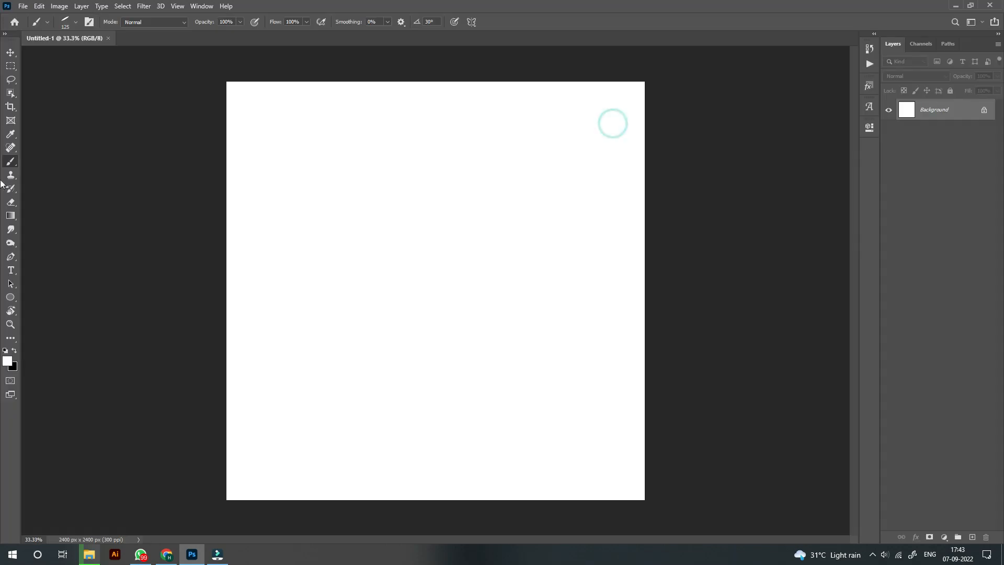
# Step: Switch to Chrome and search Google Images for "white texture background" in a new tab
pyautogui.click(9, 325)
pyautogui.moveTo(442, 280)
pyautogui.mouseDown()
pyautogui.moveTo(424, 278)
pyautogui.moveTo(440, 279)
pyautogui.mouseUp()
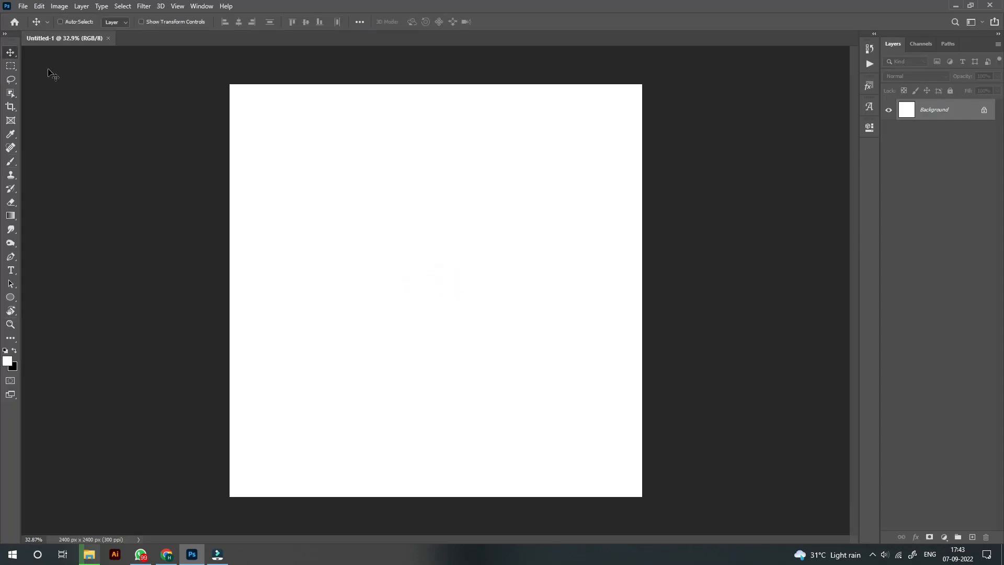
pyautogui.click(167, 554)
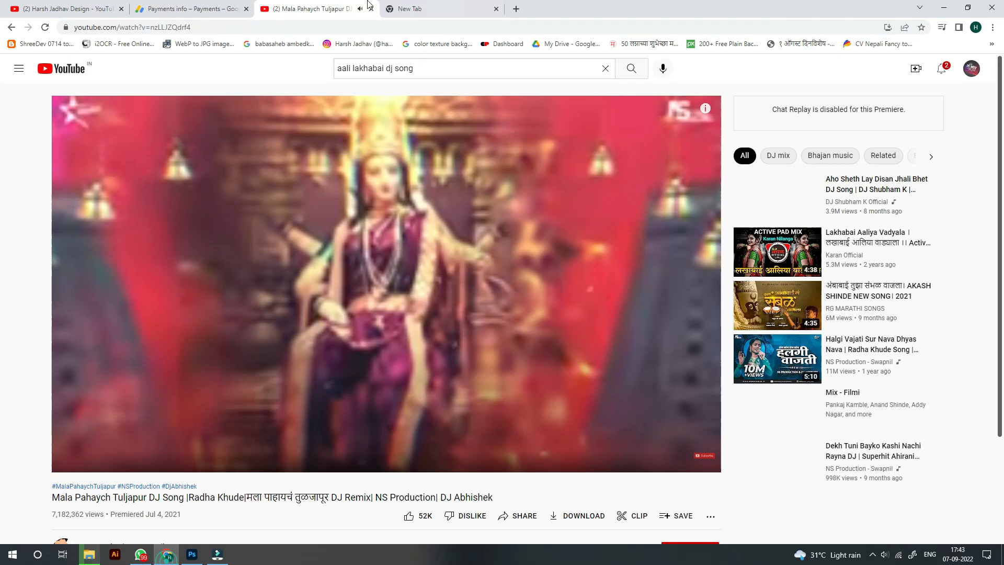
pyautogui.hotkey('ctrl', 't')
pyautogui.write('WHITE')
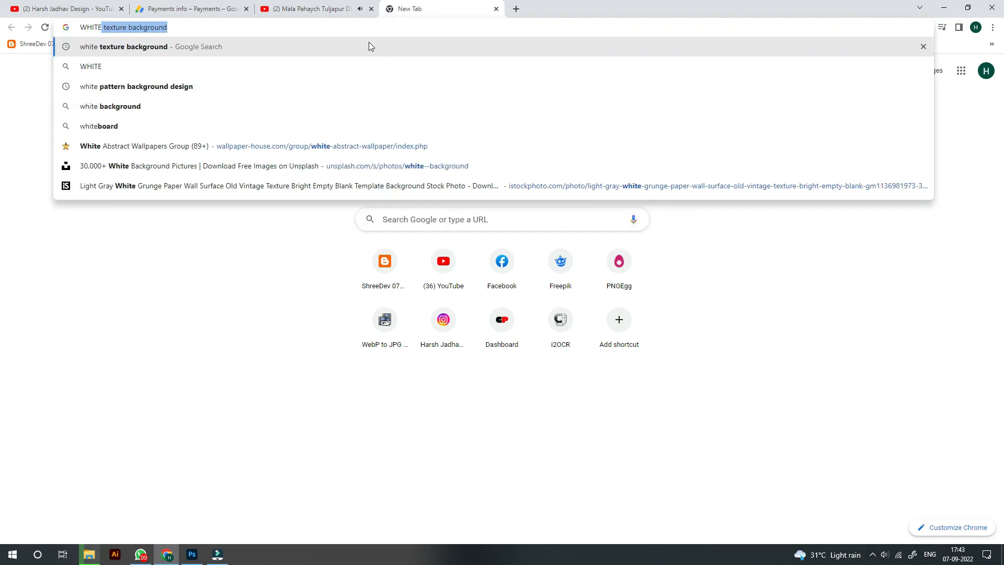
pyautogui.press('Return')
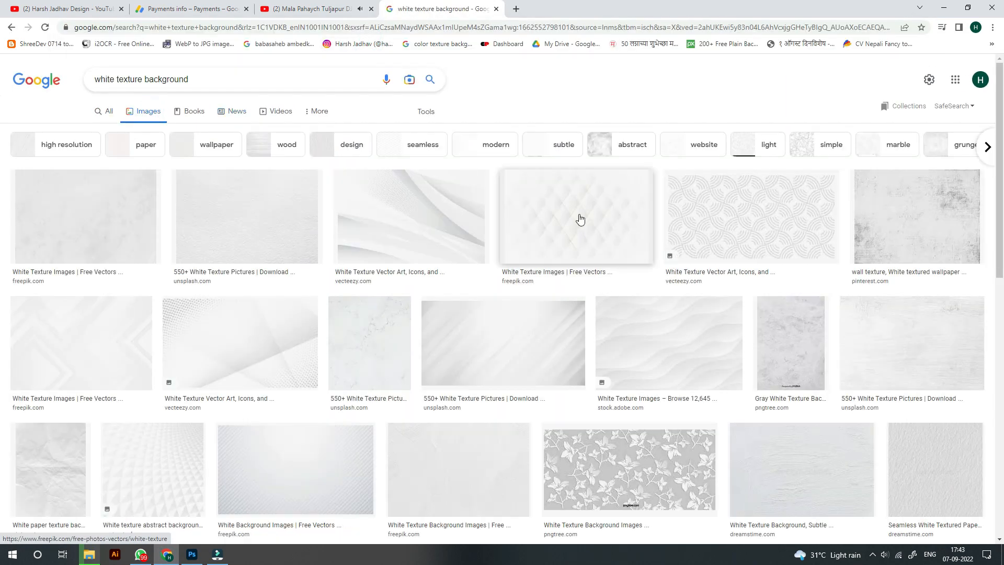
# Step: Open the white quilted diamond texture with gold lines from the image results and copy it
pyautogui.click(580, 220)
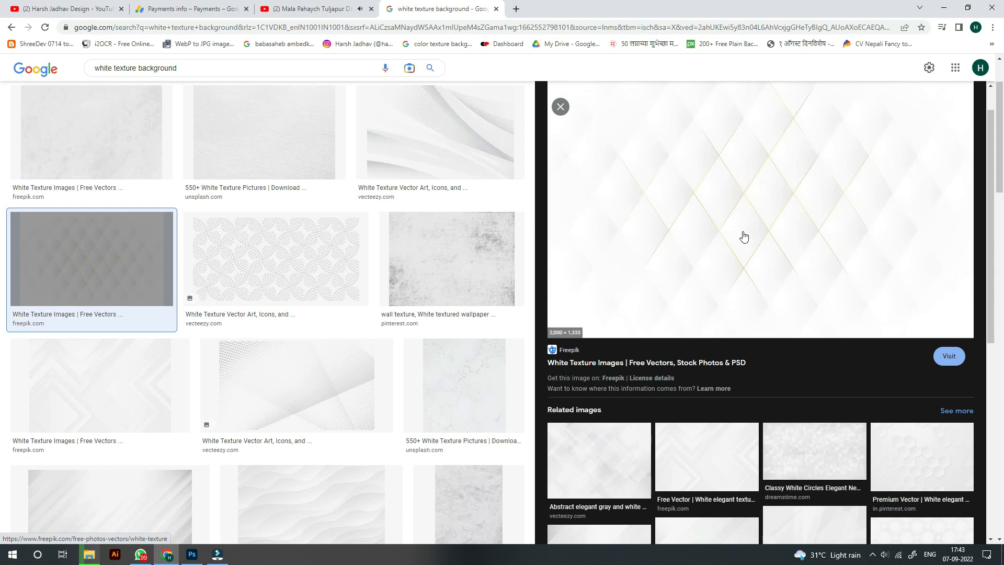
pyautogui.rightClick(745, 242)
pyautogui.click(784, 365)
# Step: Switch to Photoshop, paste the white diamond texture, and scale and position it to cover the whole canvas
pyautogui.hotkey('alt', 'Tab')
pyautogui.hotkey('ctrl', 'v')
pyautogui.hotkey('ctrl', 't')
pyautogui.moveTo(434, 404); pyautogui.dragTo(436, 477)
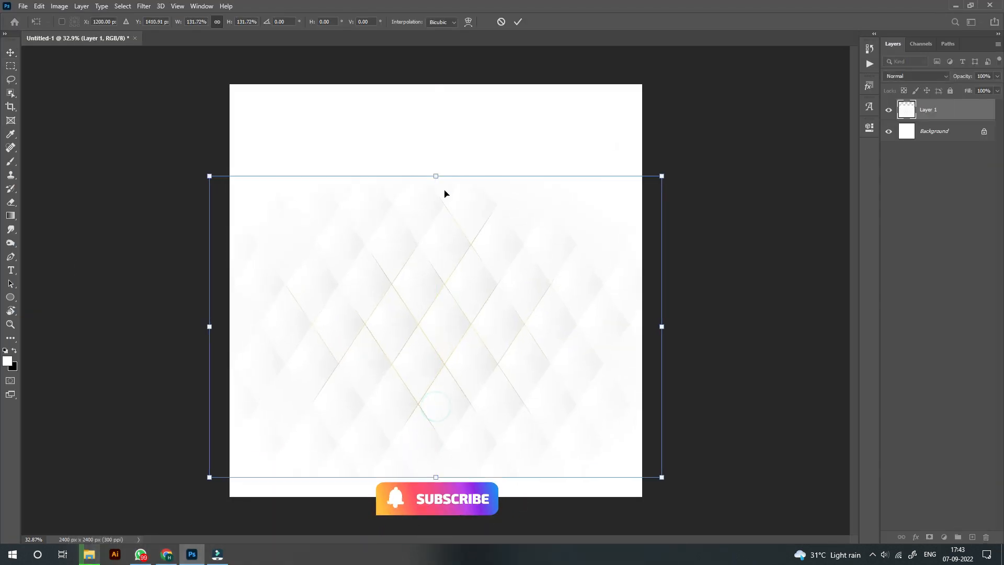
pyautogui.moveTo(438, 173); pyautogui.dragTo(459, 65)
pyautogui.moveTo(461, 298)
pyautogui.mouseDown()
pyautogui.moveTo(464, 325)
pyautogui.moveTo(466, 315)
pyautogui.mouseUp()
pyautogui.doubleClick(467, 314)
pyautogui.moveTo(461, 260); pyautogui.dragTo(491, 251)
# Step: Place the gANESHH image from the desktop into the poster at full canvas height, against its left side
pyautogui.click(1003, 564)
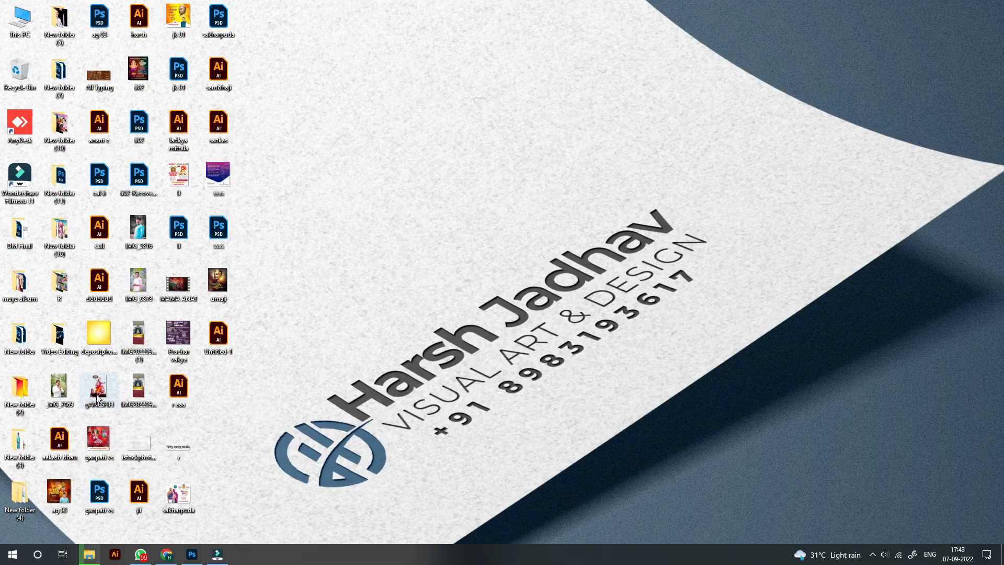
pyautogui.moveTo(193, 553)
pyautogui.mouseDown()
pyautogui.moveTo(476, 309)
pyautogui.moveTo(464, 339)
pyautogui.moveTo(415, 350)
pyautogui.mouseUp()
pyautogui.scroll(-6, 476, 309)
pyautogui.doubleClick(465, 341)
pyautogui.scroll(2, 465, 341)
pyautogui.scroll(4, 477, 352)
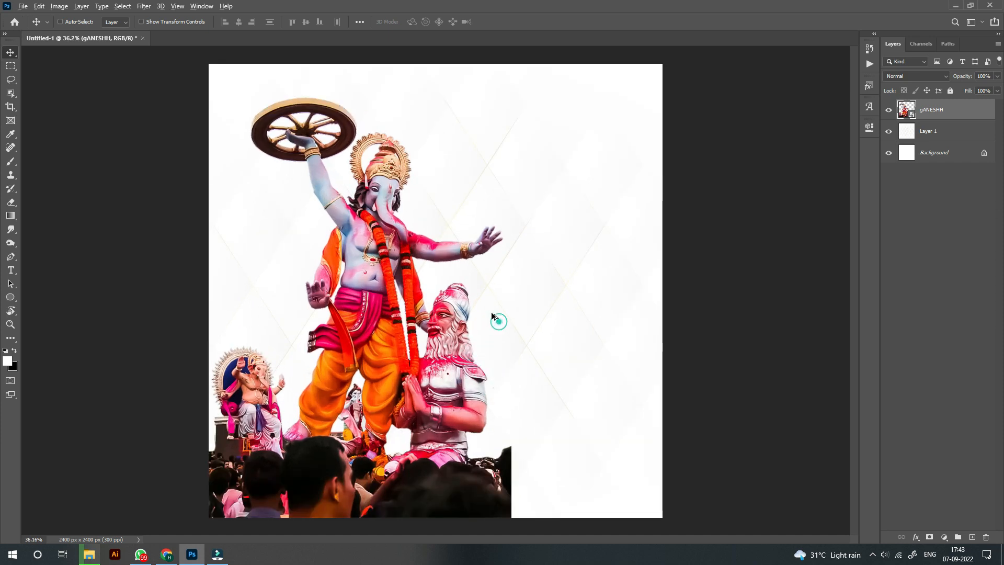
# Step: Fade the crowd along the lower and lower-right edges of the gANESHH image with a large soft Eraser at 99% opacity
pyautogui.scroll(-4, 496, 320)
pyautogui.press('e')
pyautogui.click(523, 398)
pyautogui.click(484, 213)
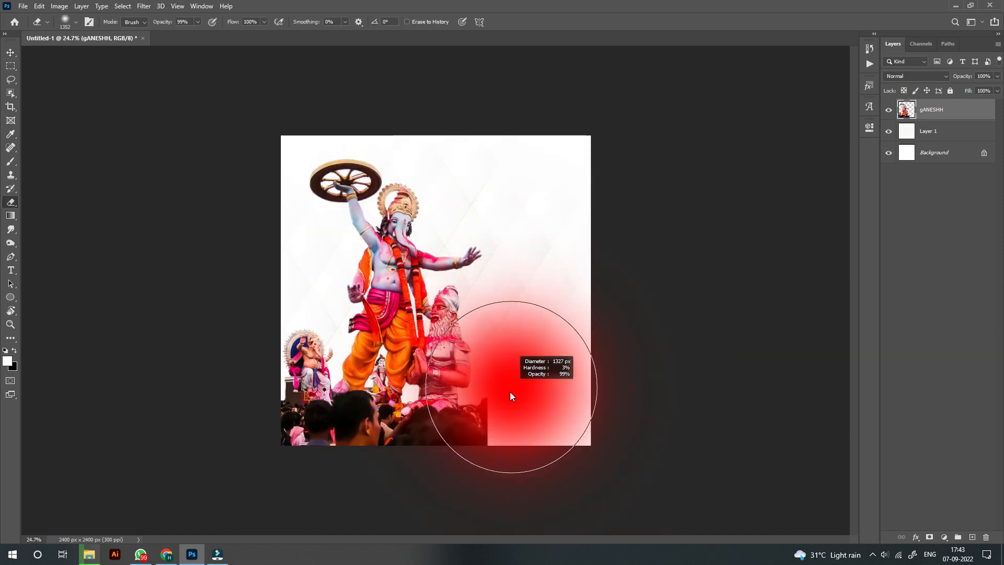
pyautogui.moveTo(527, 404)
pyautogui.mouseDown()
pyautogui.moveTo(545, 406)
pyautogui.moveTo(224, 427)
pyautogui.moveTo(482, 415)
pyautogui.moveTo(558, 463)
pyautogui.mouseUp()
pyautogui.press('v')
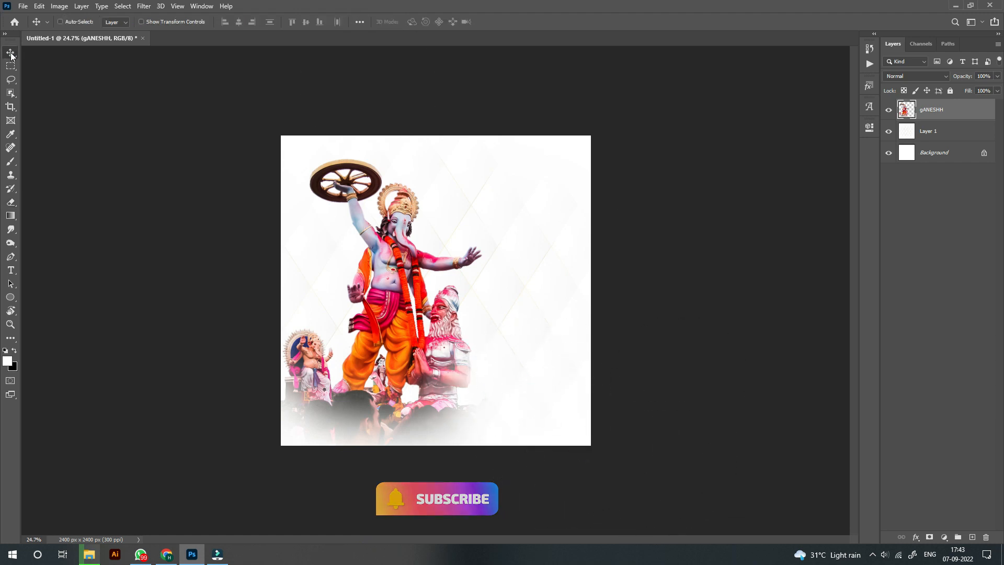
# Step: Examine the Ganesh image and its faded edges against the white texture
pyautogui.hotkey('ctrl', '0')
pyautogui.moveTo(466, 230); pyautogui.dragTo(489, 231)
pyautogui.moveTo(523, 314); pyautogui.dragTo(502, 314)
pyautogui.moveTo(386, 246); pyautogui.dragTo(419, 246)
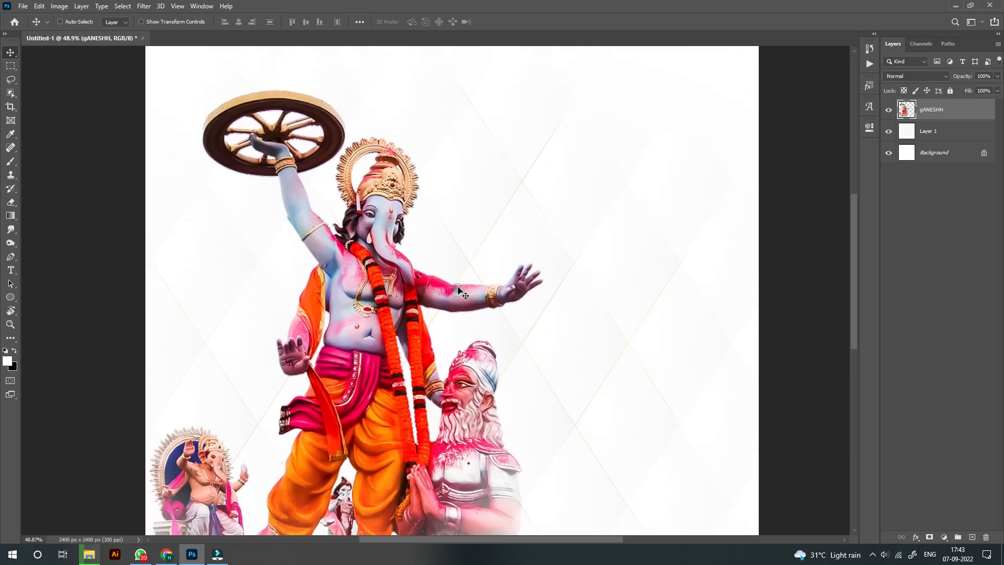
pyautogui.moveTo(496, 290); pyautogui.dragTo(457, 289)
pyautogui.click(455, 108)
pyautogui.scroll(-4, 533, 189)
pyautogui.scroll(9, 353, 170)
pyautogui.scroll(-4, 353, 170)
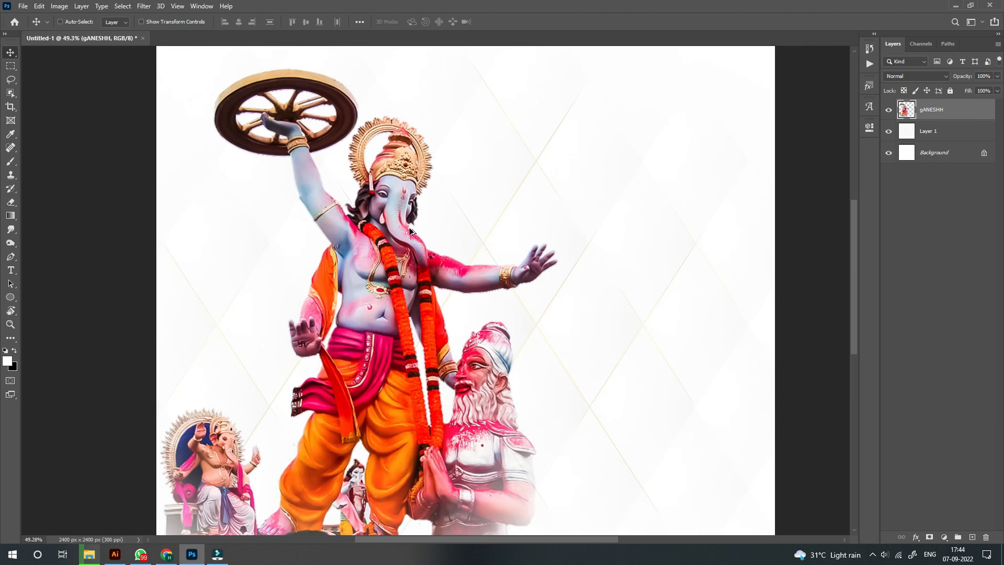
# Step: Add an empty layer beneath the Ganesh image and import the Water Colour Paints Brushes set for the Brush tool
pyautogui.click(980, 132)
pyautogui.scroll(-2, 685, 344)
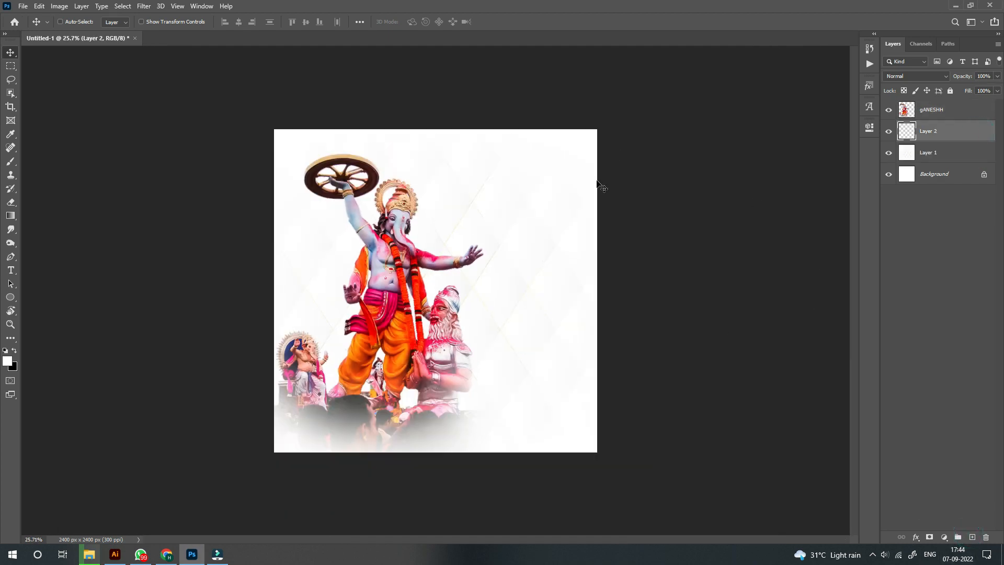
pyautogui.rightClick(413, 240)
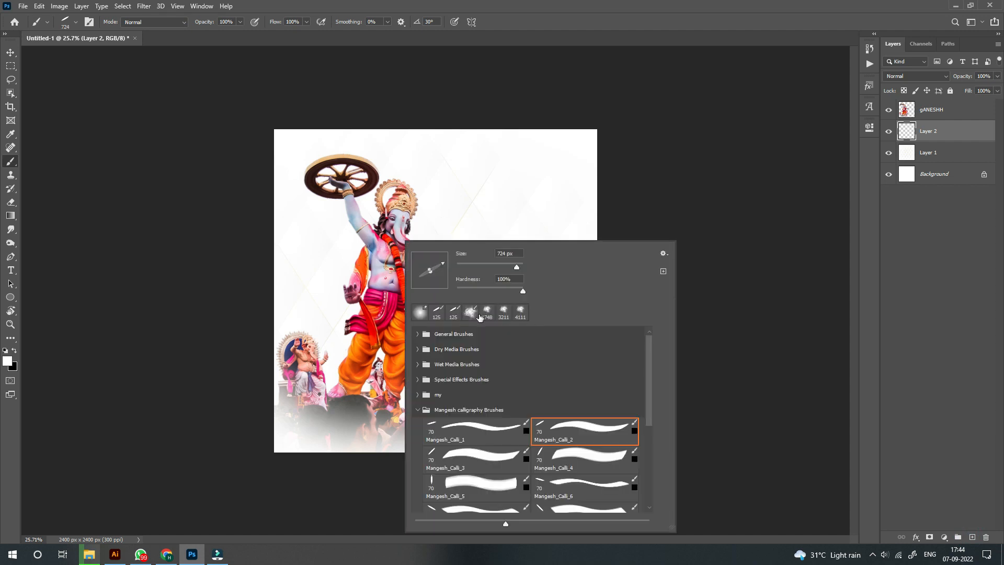
pyautogui.click(418, 410)
pyautogui.click(663, 254)
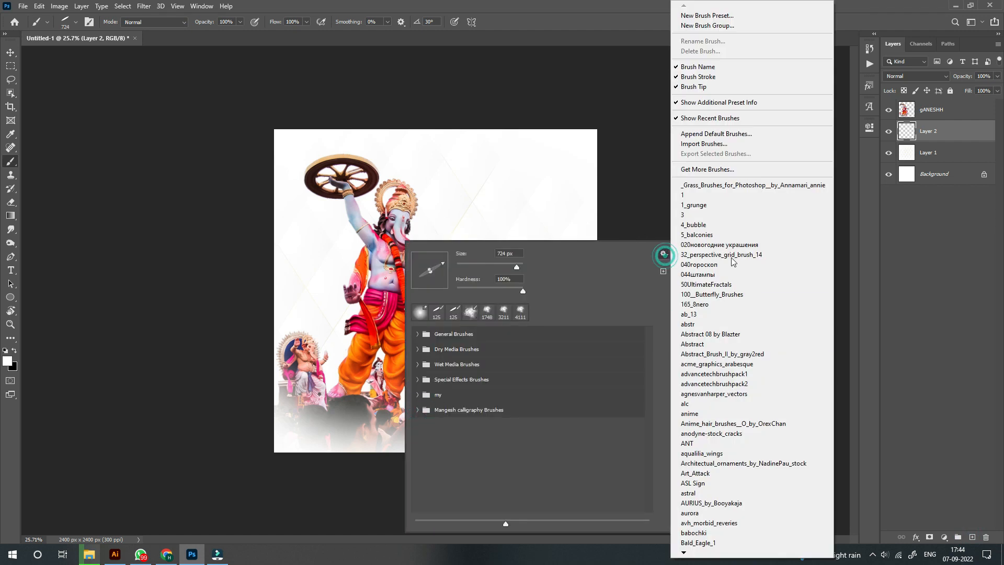
pyautogui.click(710, 145)
pyautogui.doubleClick(147, 240)
# Step: Browse the Water Colour Paints Brushes and choose a 675 px Dried Blood Splatters brush
pyautogui.click(418, 424)
pyautogui.scroll(-1, 458, 441)
pyautogui.click(475, 429)
pyautogui.scroll(-2, 476, 430)
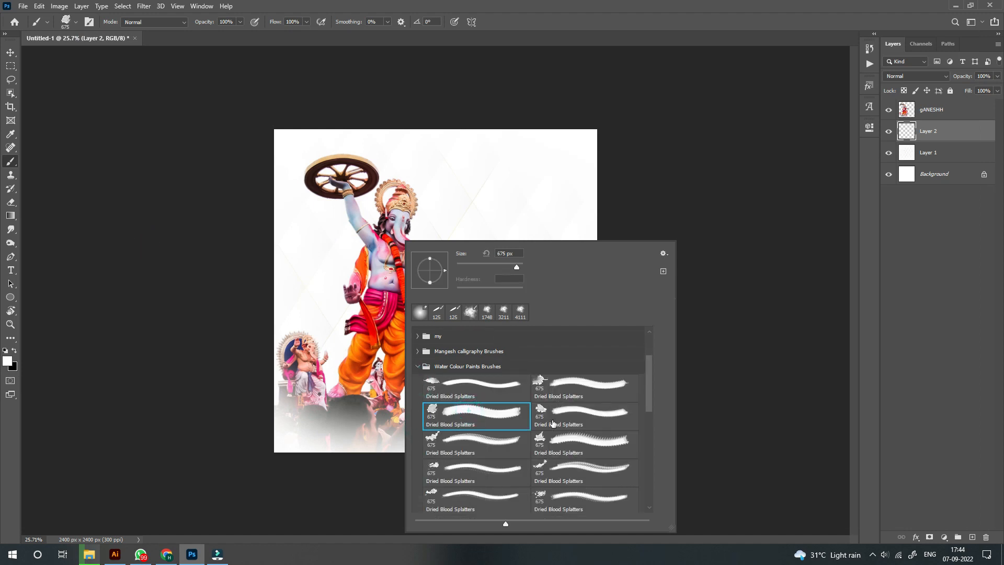
pyautogui.scroll(-3, 453, 478)
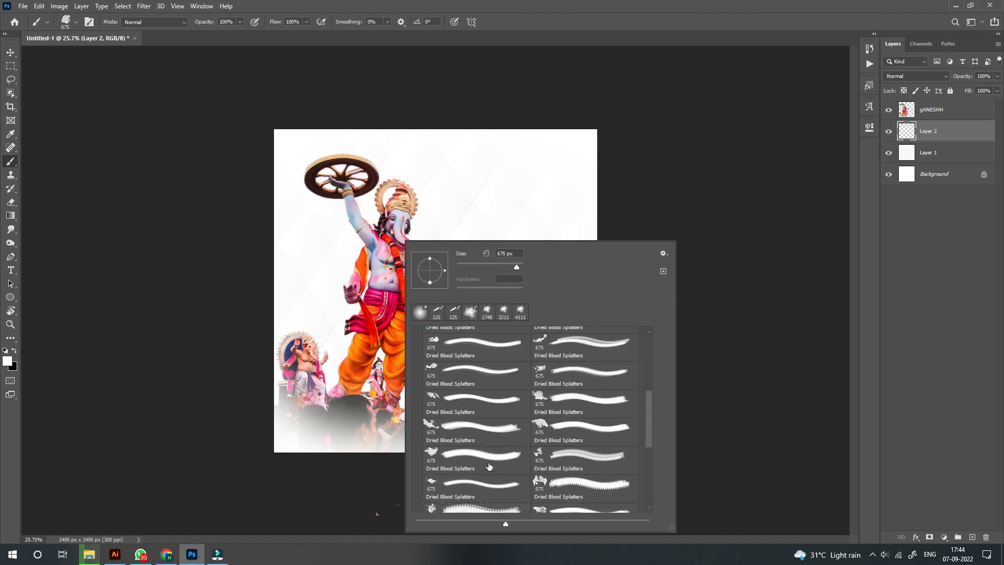
pyautogui.press('Return')
# Step: Enlarge the brush to 1437 px, sample orange from the idol's clothing, and stamp one splatter behind the Ganesh figure
pyautogui.keyDown('alt'); pyautogui.moveTo(375, 235); pyautogui.dragTo(480, 225); pyautogui.keyUp('alt')
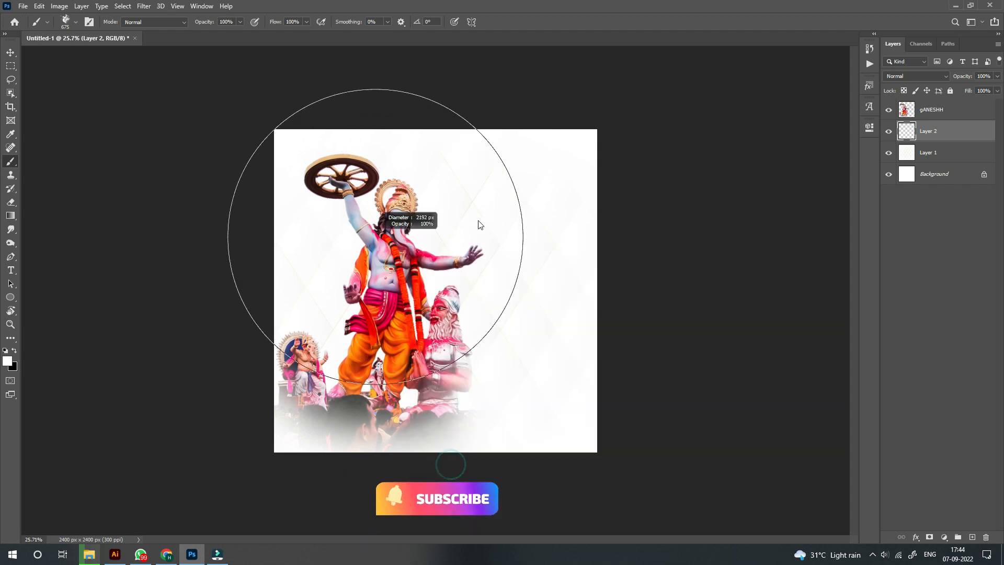
pyautogui.keyDown('alt'); pyautogui.click(400, 319); pyautogui.keyUp('alt')
pyautogui.click(369, 248)
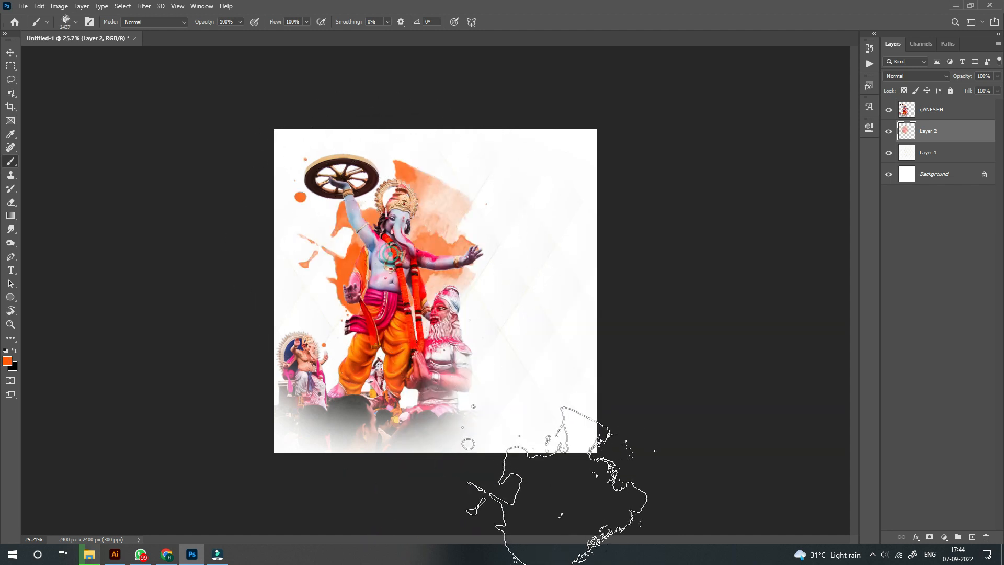
# Step: Place the colourful water-drops image from the desktop's New folder (2) above the orange splatter layer
pyautogui.click(96, 555)
pyautogui.click(531, 217)
pyautogui.click(957, 7)
pyautogui.click(958, 6)
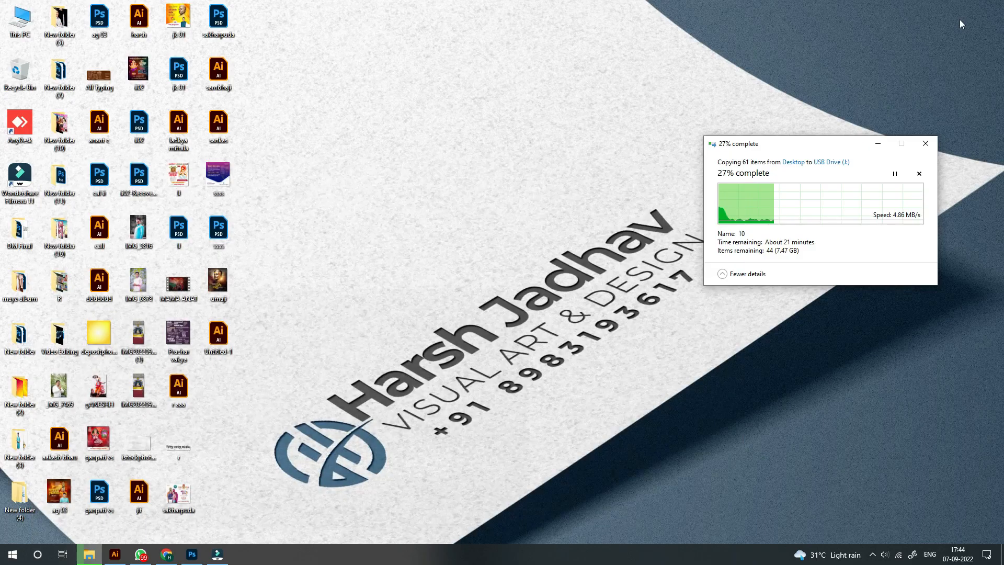
pyautogui.doubleClick(20, 388)
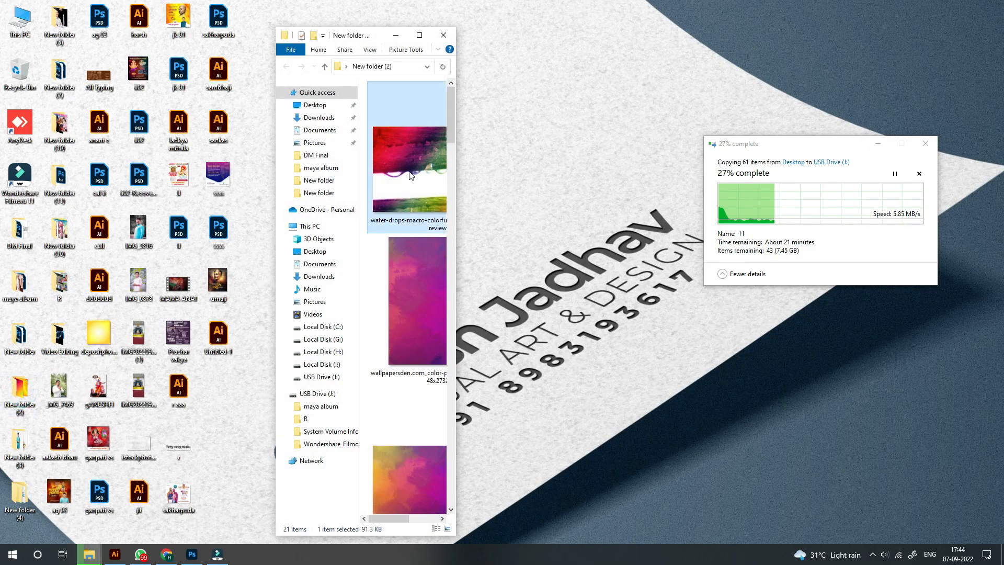
pyautogui.moveTo(423, 206); pyautogui.dragTo(422, 236)
pyautogui.press('Return')
# Step: Clip the water-drops image to the splatter layer, then enlarge and position it to cover the splatter
pyautogui.keyDown('alt'); pyautogui.click(909, 141); pyautogui.keyUp('alt')
pyautogui.moveTo(97, 97); pyautogui.dragTo(573, 335)
pyautogui.hotkey('ctrl', 't')
pyautogui.moveTo(620, 135); pyautogui.dragTo(339, 71)
pyautogui.moveTo(533, 273); pyautogui.dragTo(683, 300)
pyautogui.moveTo(491, 256); pyautogui.dragTo(591, 205)
pyautogui.press('Return')
# Step: Add a clipped Color Balance adjustment above the water-drops image with midtones Cyan-Red +100 and Yellow-Blue -89
pyautogui.scroll(-4, 465, 201)
pyautogui.scroll(4, 441, 190)
pyautogui.scroll(-2, 460, 220)
pyautogui.scroll(4, 477, 240)
pyautogui.scroll(-2, 477, 240)
pyautogui.click(944, 537)
pyautogui.click(948, 445)
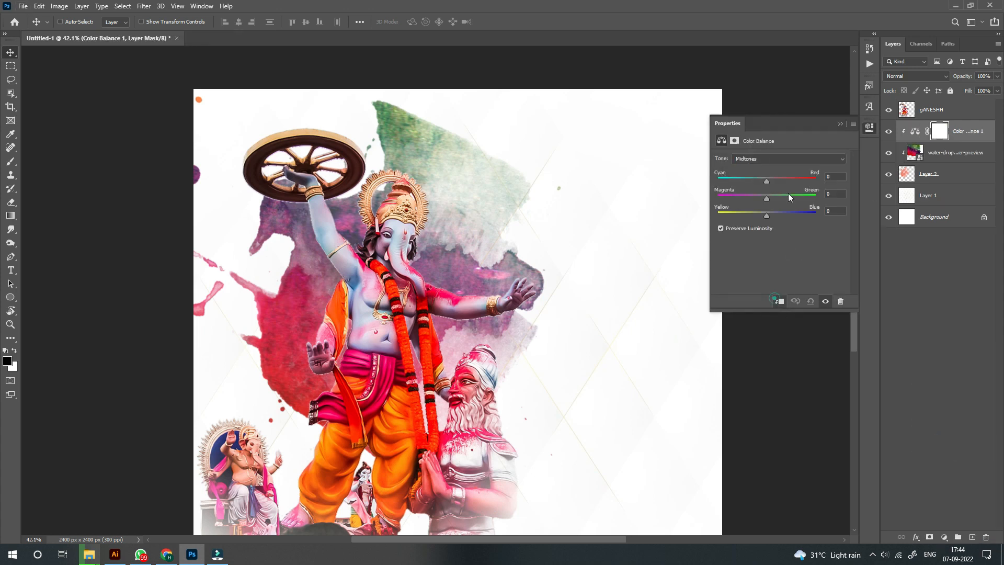
pyautogui.moveTo(794, 213); pyautogui.dragTo(825, 216)
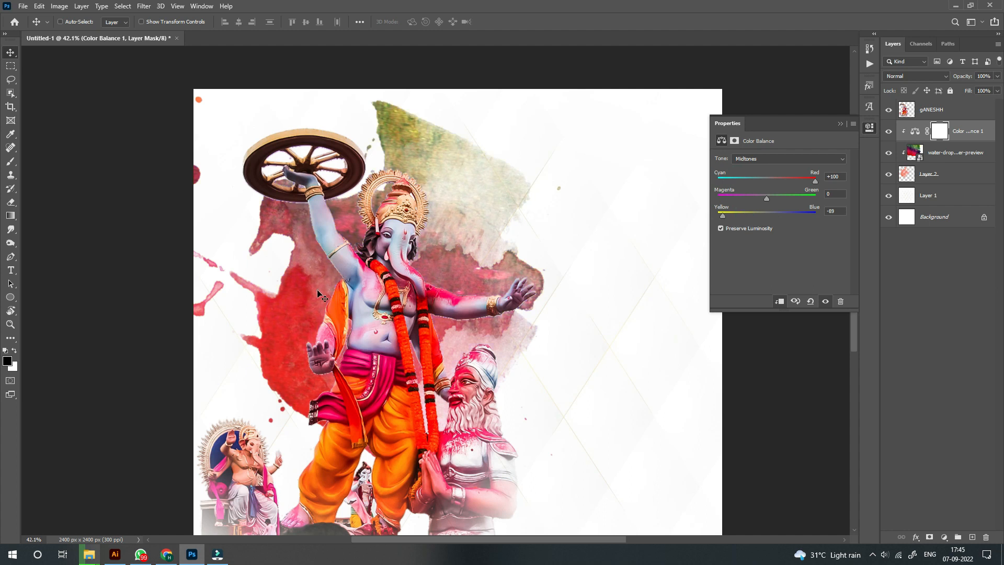
pyautogui.scroll(-4, 320, 296)
pyautogui.click(841, 124)
pyautogui.scroll(8, 720, 267)
pyautogui.scroll(-3, 719, 266)
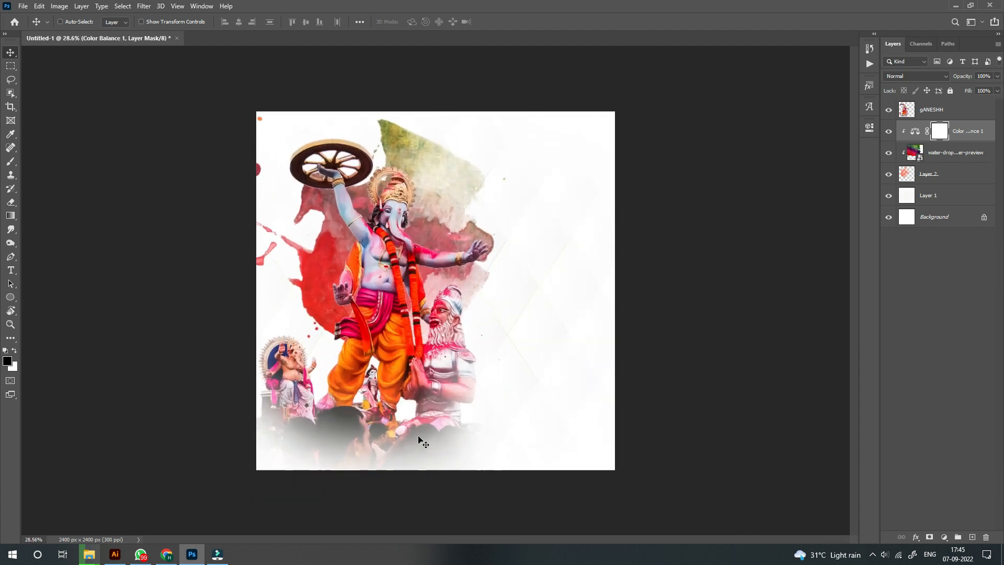
# Step: Close the open image folder and bring up the anant c.ai lettering file in Illustrator
pyautogui.click(114, 555)
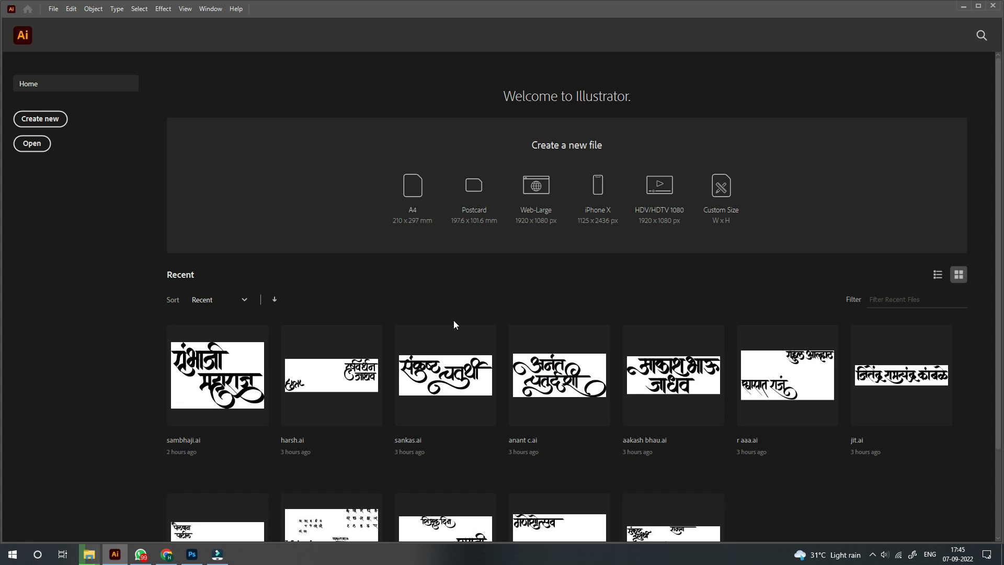
pyautogui.scroll(-2, 424, 262)
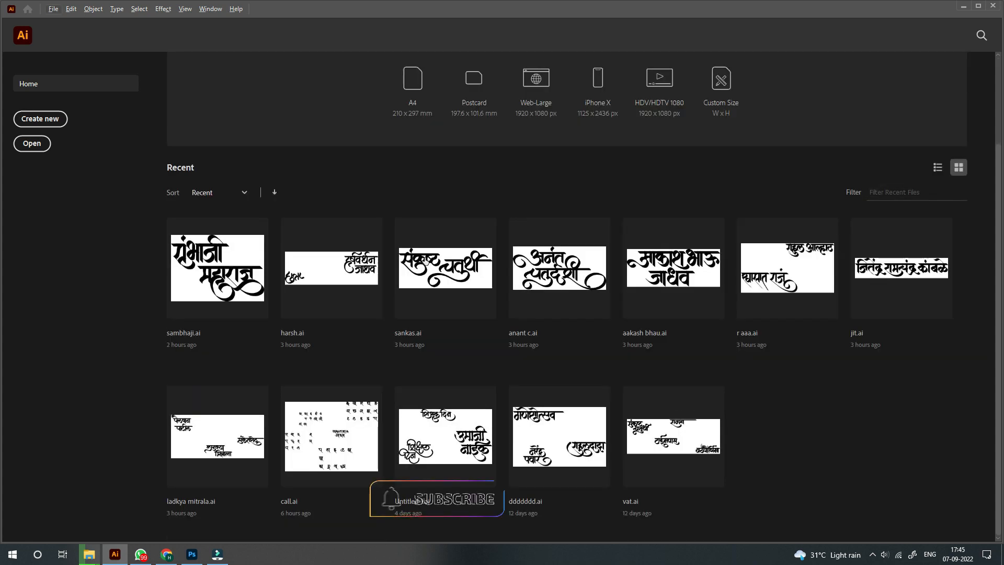
pyautogui.click(963, 9)
pyautogui.click(124, 556)
pyautogui.click(126, 559)
pyautogui.click(125, 558)
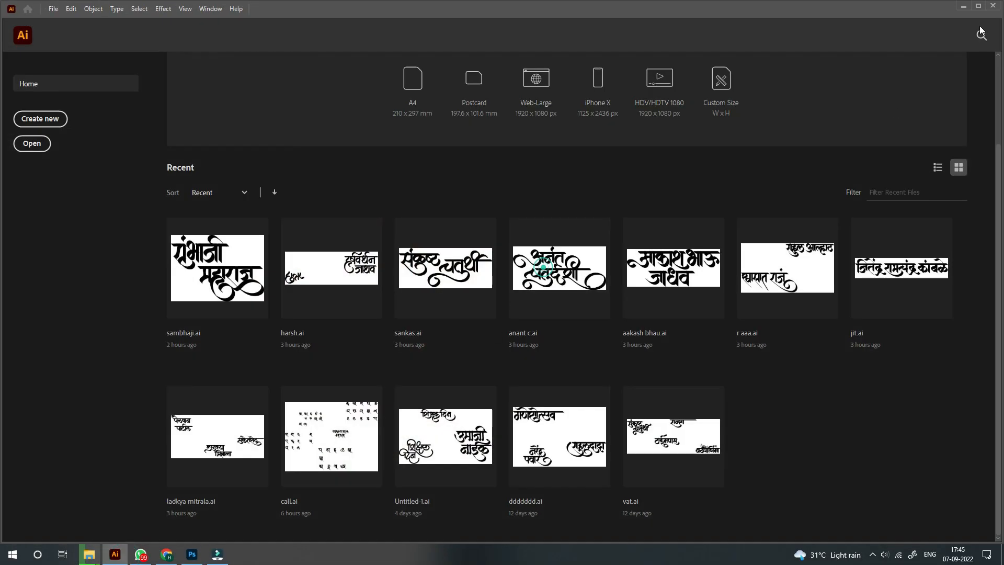
pyautogui.click(964, 6)
pyautogui.click(962, 7)
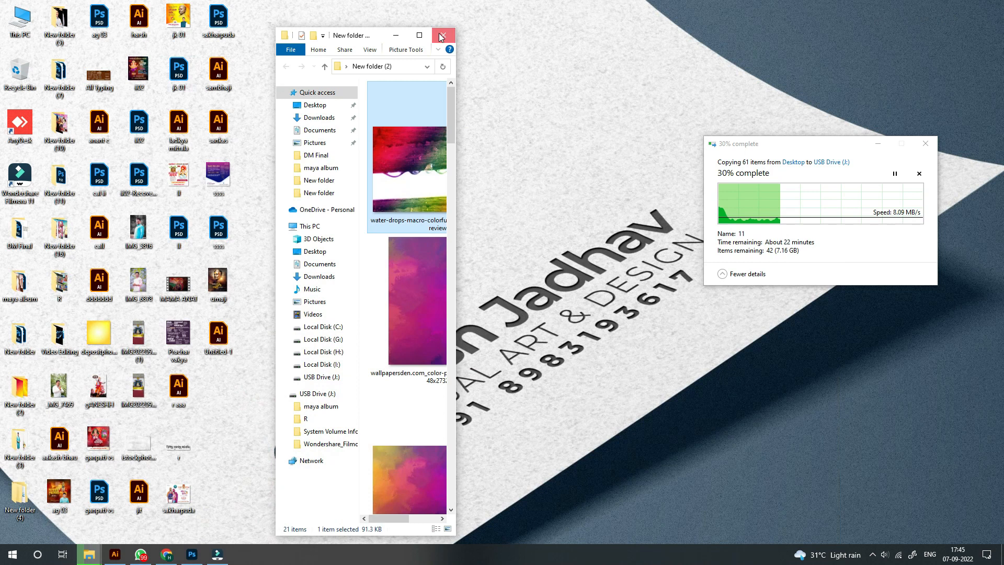
pyautogui.click(442, 36)
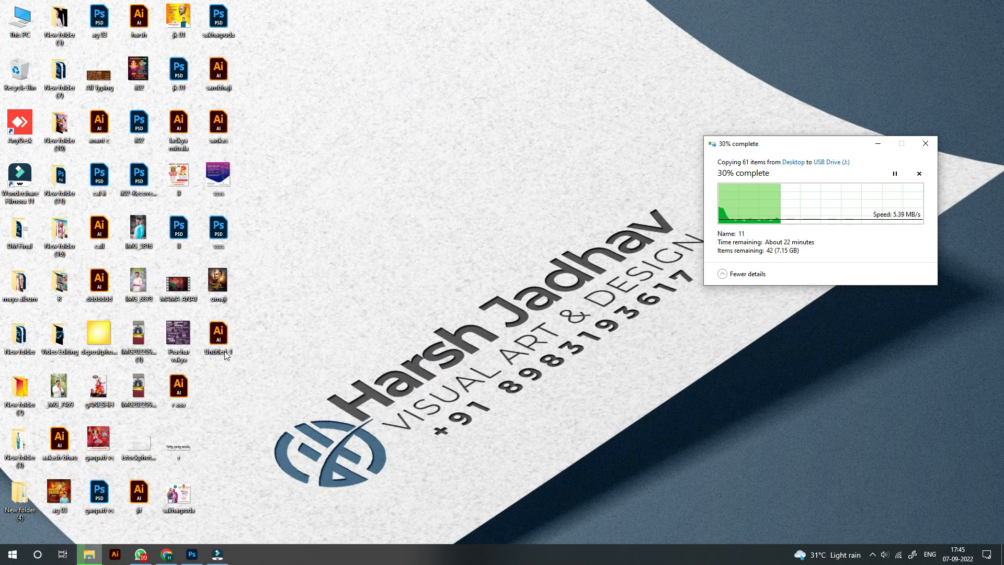
pyautogui.click(115, 555)
pyautogui.scroll(3, 386, 125)
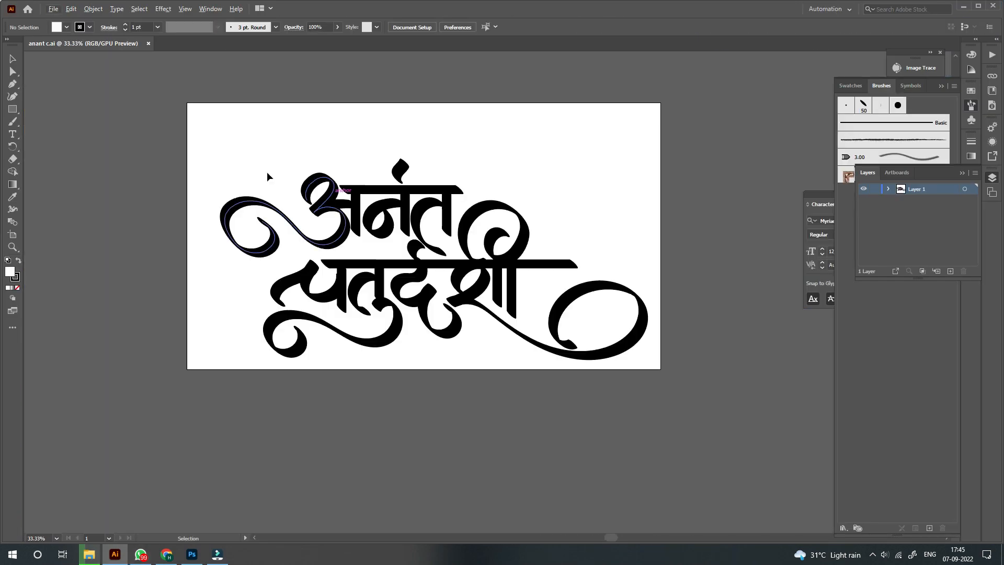
# Step: Copy the black अनंत चतुर्दशी lettering and paste it into the Photoshop poster as a smart object
pyautogui.moveTo(716, 458); pyautogui.dragTo(716, 457)
pyautogui.moveTo(496, 267); pyautogui.dragTo(551, 373)
pyautogui.moveTo(552, 326); pyautogui.dragTo(542, 324)
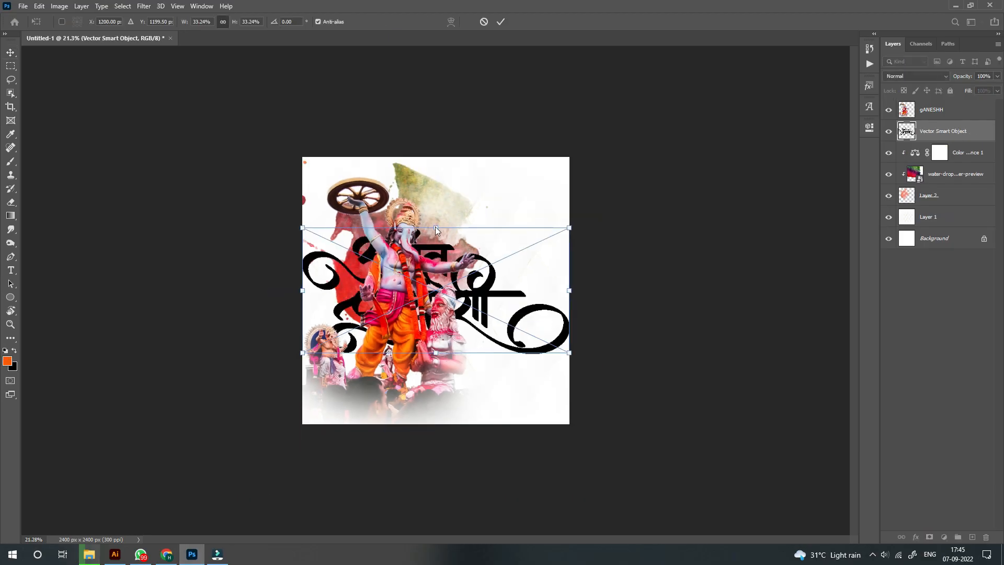
# Step: Shrink the lettering, move it to the poster's lower right, and bring its layer above the Ganesh image
pyautogui.moveTo(438, 229); pyautogui.dragTo(437, 290)
pyautogui.moveTo(435, 321); pyautogui.dragTo(480, 366)
pyautogui.doubleClick(479, 366)
pyautogui.moveTo(954, 117); pyautogui.dragTo(949, 105)
pyautogui.scroll(8, 472, 351)
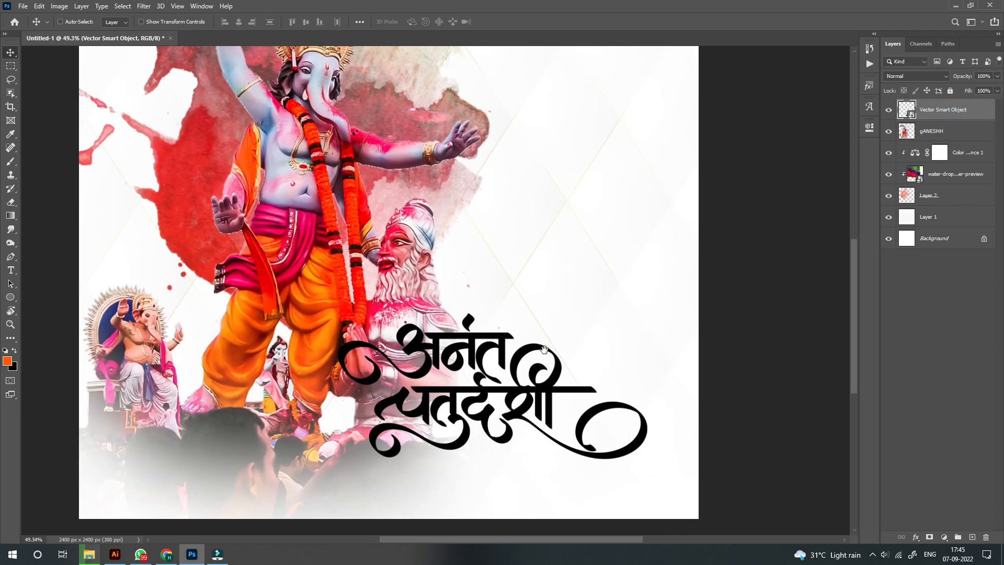
# Step: Adjust the lettering's size and position so it overlaps the lower part of the kneeling figure
pyautogui.moveTo(473, 351); pyautogui.dragTo(431, 282)
pyautogui.moveTo(498, 362); pyautogui.dragTo(447, 360)
pyautogui.hotkey('ctrl', 't')
pyautogui.moveTo(556, 317); pyautogui.dragTo(609, 317)
pyautogui.press('Return')
pyautogui.moveTo(445, 319); pyautogui.dragTo(469, 316)
pyautogui.scroll(-1, 446, 300)
pyautogui.scroll(-4, 531, 291)
pyautogui.scroll(3, 549, 287)
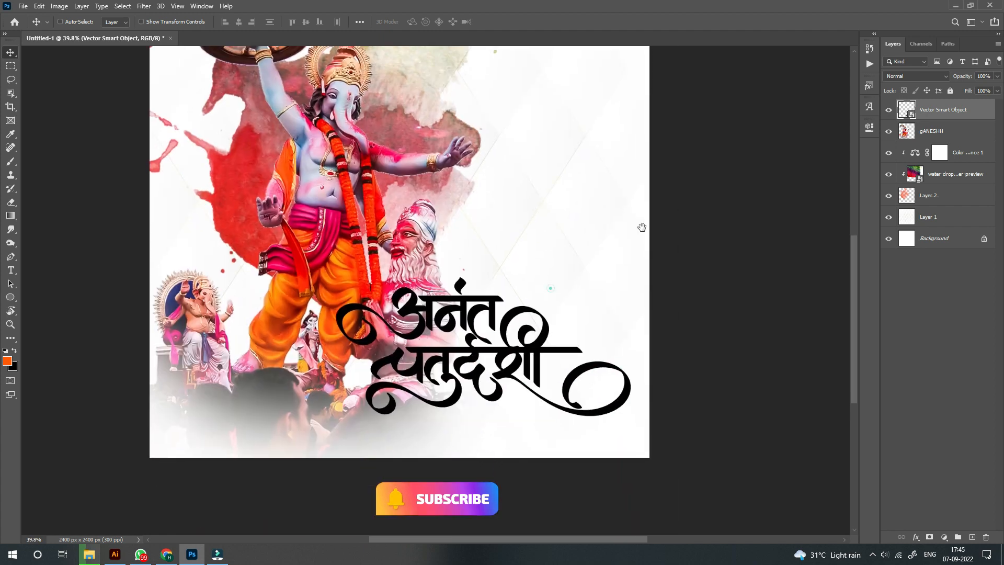
# Step: Add a white outside stroke of 29 px around the अनंत चतुर्दशी lettering
pyautogui.doubleClick(989, 109)
pyautogui.click(614, 325)
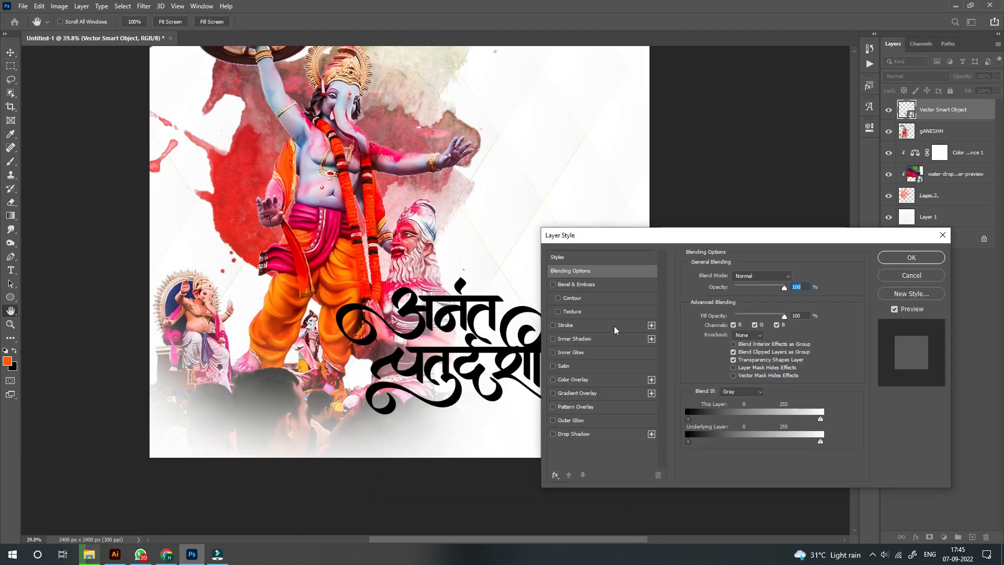
pyautogui.click(797, 434)
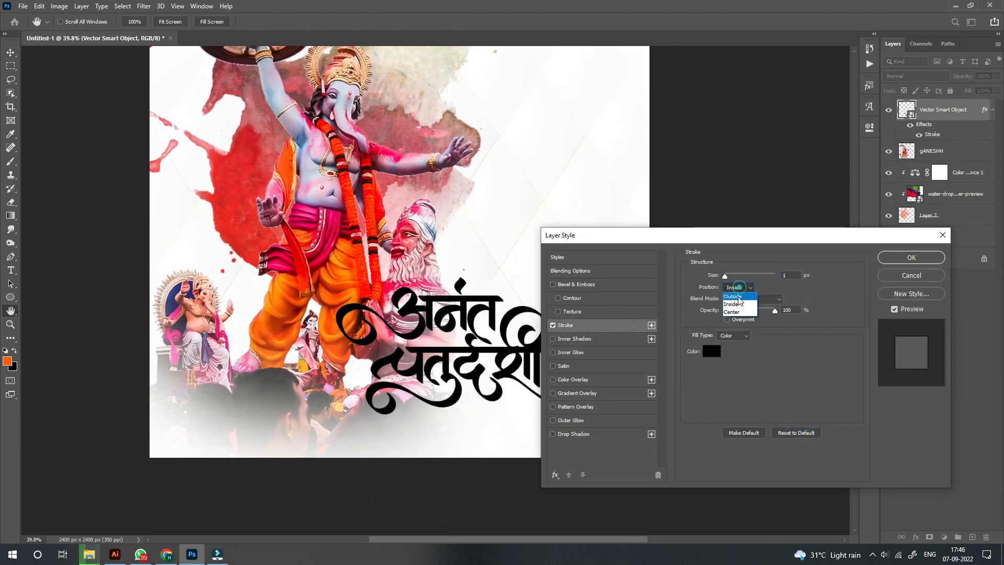
pyautogui.click(711, 352)
pyautogui.click(527, 261)
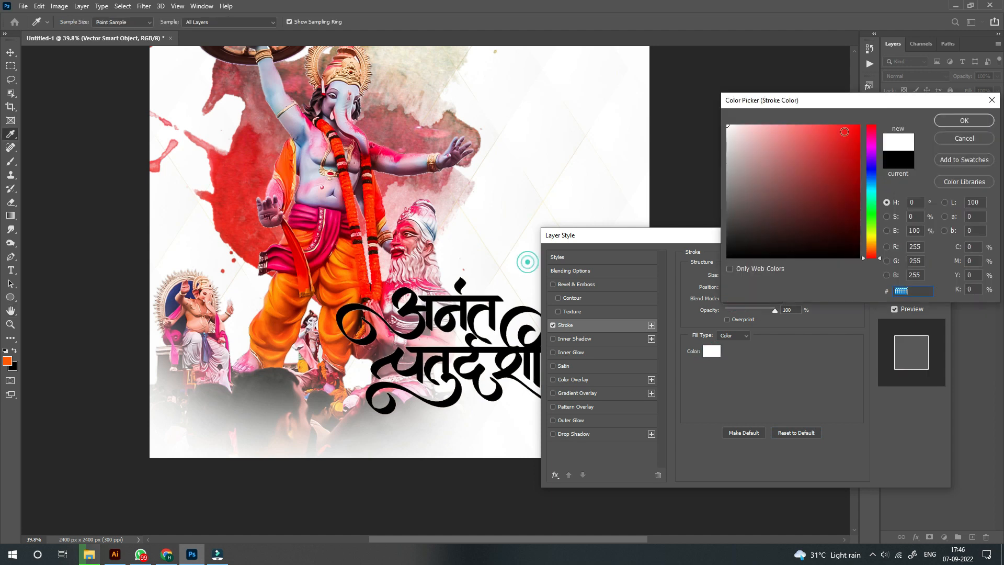
pyautogui.click(960, 120)
pyautogui.moveTo(727, 274); pyautogui.dragTo(734, 277)
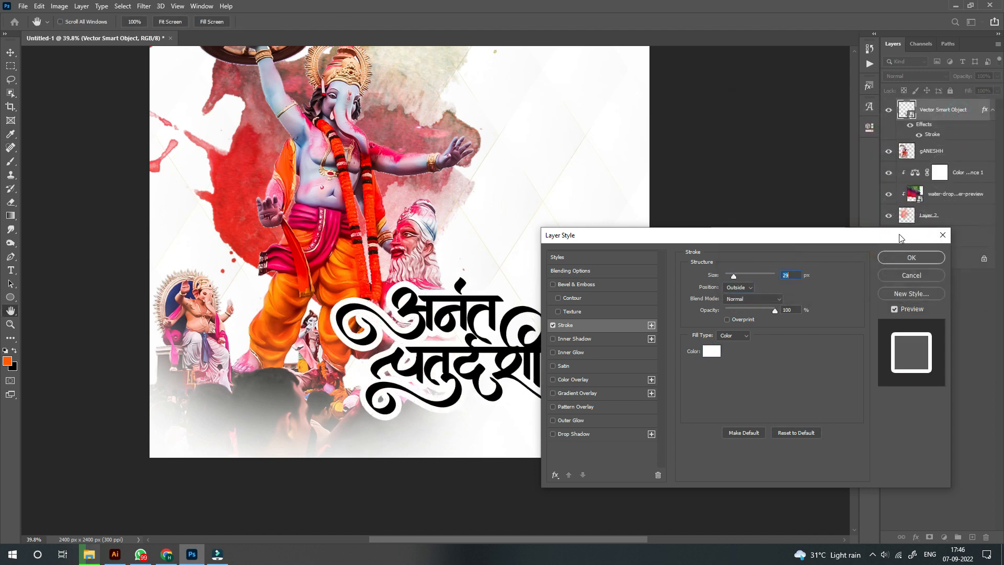
pyautogui.click(910, 258)
pyautogui.scroll(-4, 508, 277)
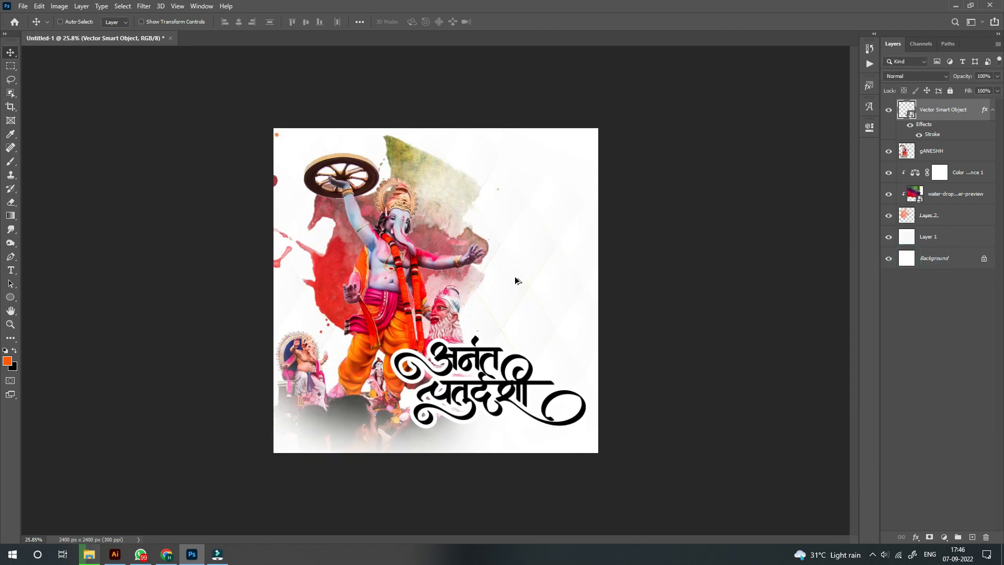
pyautogui.scroll(7, 507, 300)
pyautogui.moveTo(531, 300); pyautogui.dragTo(532, 258)
pyautogui.scroll(-3, 90, 346)
# Step: Open the desktop's New folder (2) and place its wallpapersden.com_color-palette-abstract-4k_1920x1080 image over the lettering in the Photoshop poster
pyautogui.click(89, 554)
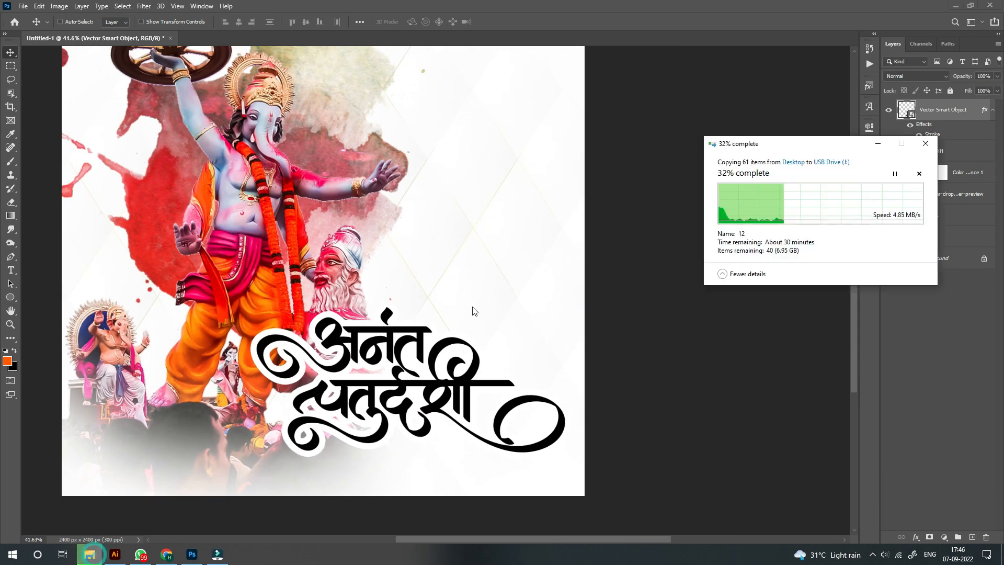
pyautogui.click(470, 306)
pyautogui.scroll(-5, 470, 305)
pyautogui.press('super+d')
pyautogui.doubleClick(36, 394)
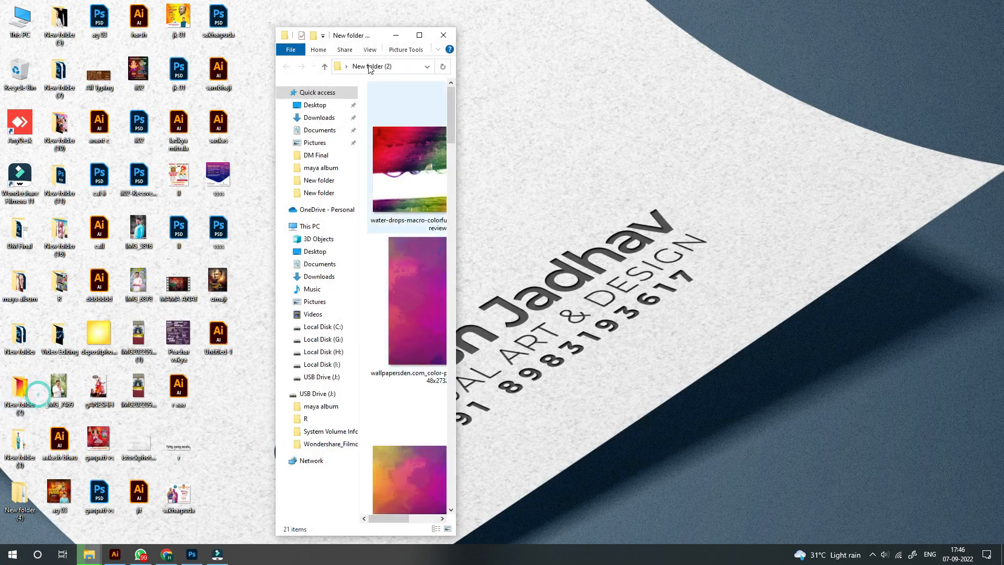
pyautogui.click(419, 31)
pyautogui.click(426, 142)
pyautogui.moveTo(230, 508); pyautogui.dragTo(527, 367)
pyautogui.press('Return')
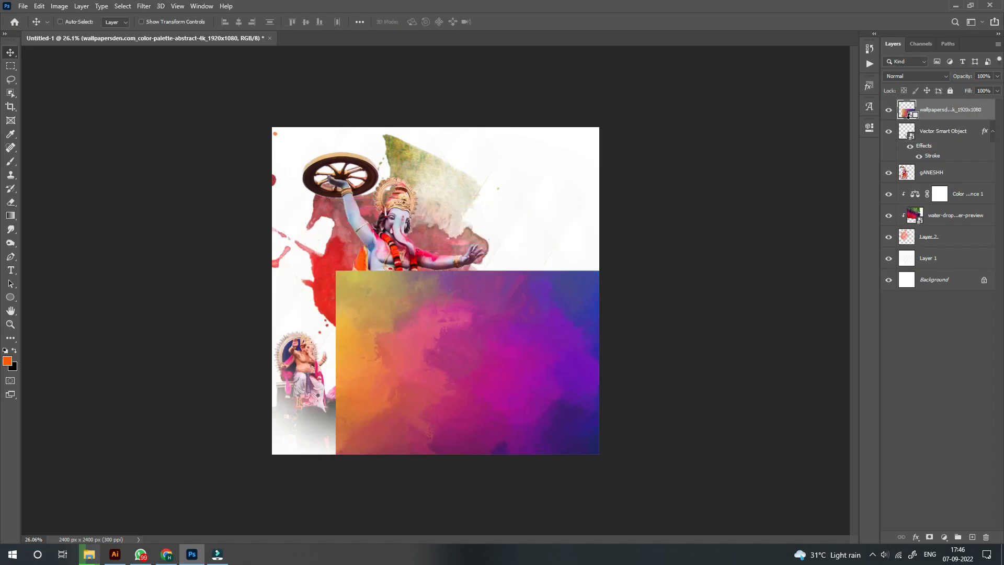
# Step: Clip the colour palette image to the lettering and scale it to 25.51% so its colours span the whole word
pyautogui.keyDown('alt'); pyautogui.click(910, 119); pyautogui.keyUp('alt')
pyautogui.scroll(4, 567, 411)
pyautogui.moveTo(625, 512); pyautogui.dragTo(578, 366)
pyautogui.hotkey('ctrl', 't')
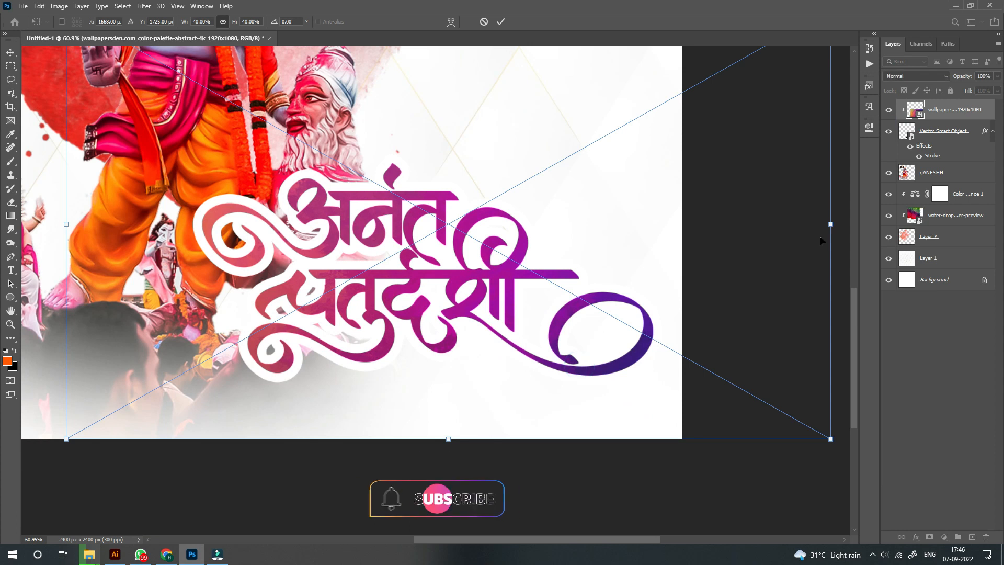
pyautogui.moveTo(830, 224); pyautogui.dragTo(553, 224)
pyautogui.moveTo(457, 255); pyautogui.dragTo(585, 301)
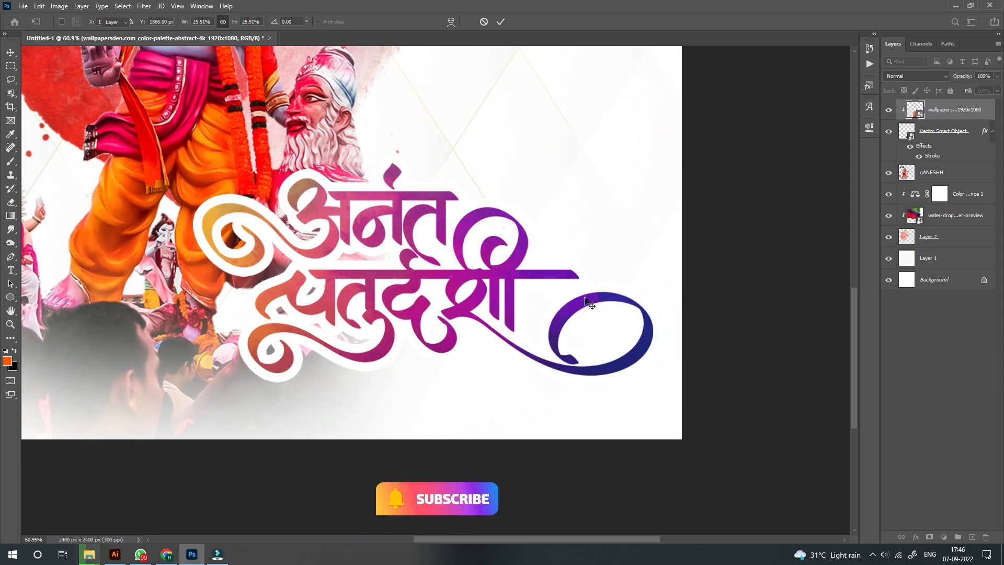
pyautogui.press('Return')
# Step: Duplicate the gANESHH layer and set the copy's blend mode to Overlay
pyautogui.scroll(-3, 582, 300)
pyautogui.scroll(2, 548, 284)
pyautogui.moveTo(533, 345); pyautogui.dragTo(547, 305)
pyautogui.scroll(-1, 547, 307)
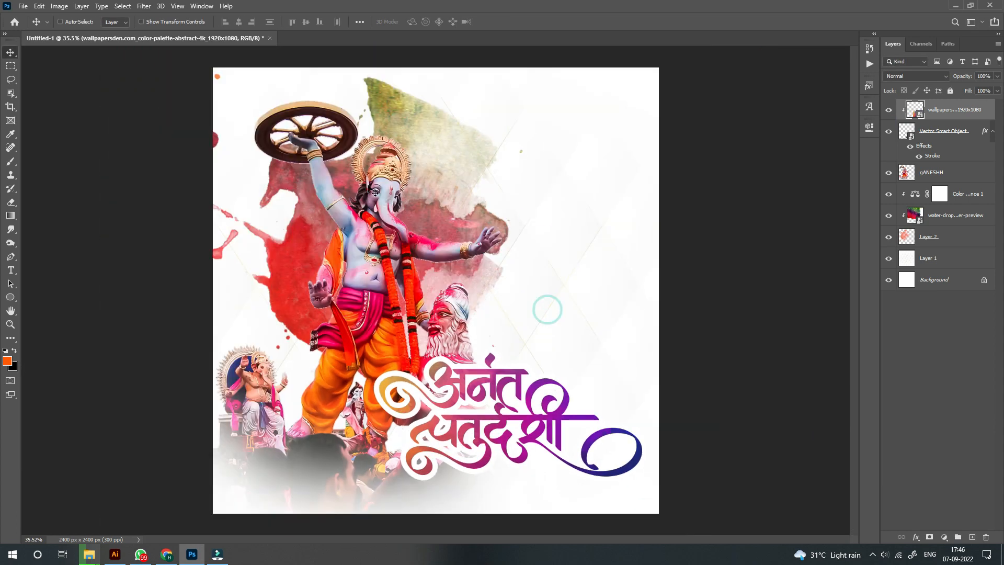
pyautogui.keyDown('ctrl'); pyautogui.click(370, 261); pyautogui.keyUp('ctrl')
pyautogui.hotkey('ctrl', 'j')
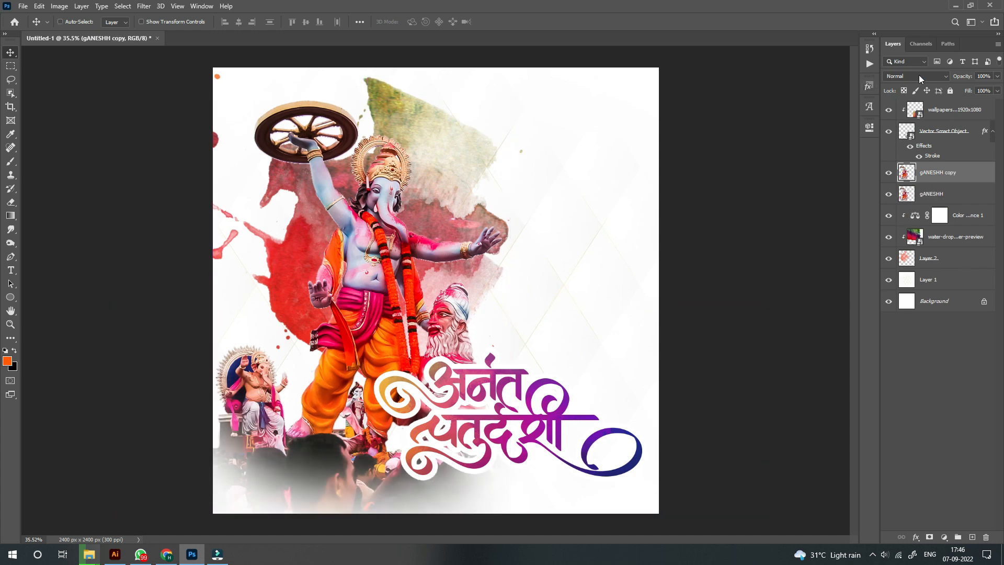
pyautogui.click(921, 79)
pyautogui.click(905, 207)
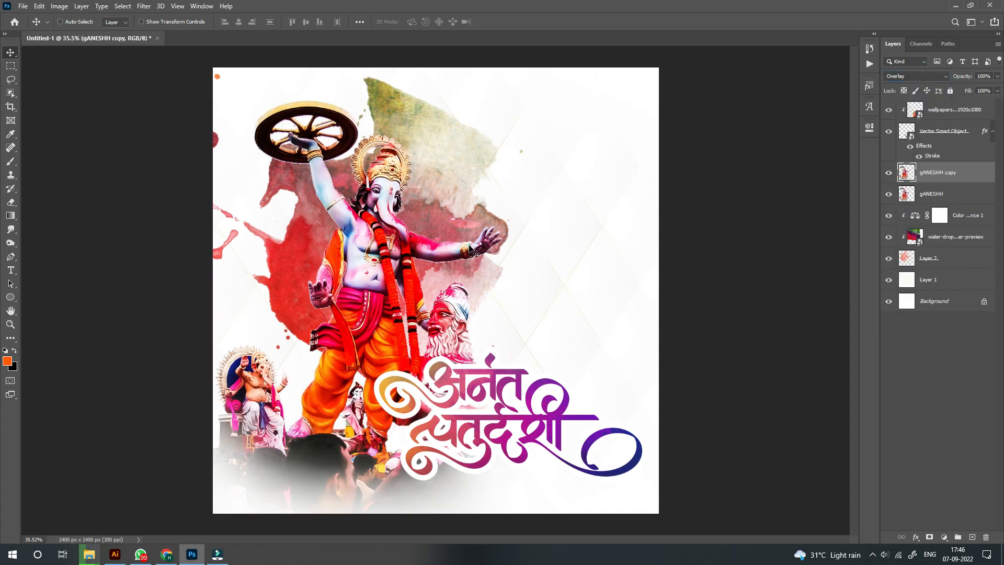
pyautogui.scroll(-5, 469, 249)
pyautogui.scroll(8, 370, 410)
pyautogui.scroll(-2, 461, 357)
pyautogui.scroll(-5, 535, 362)
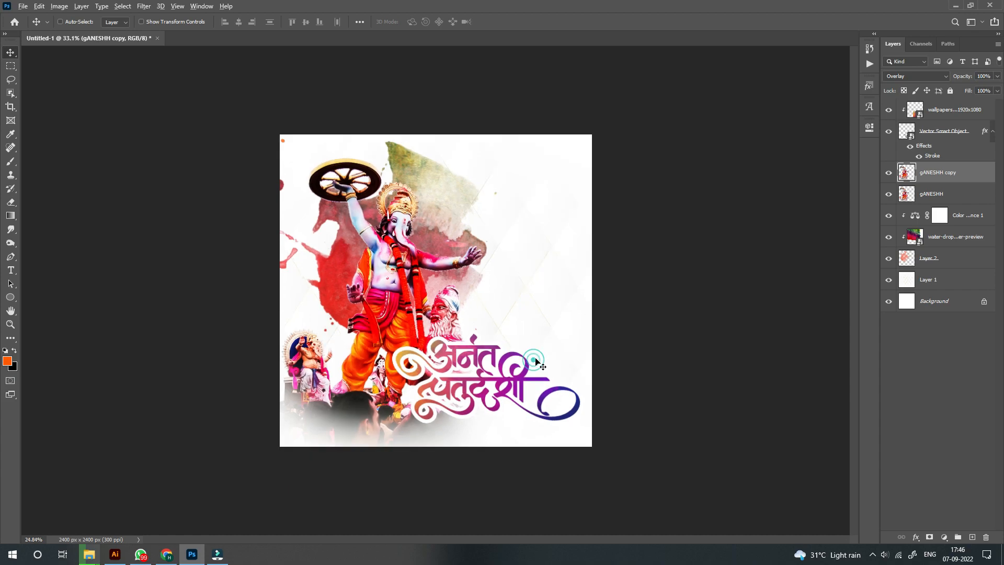
# Step: Switch to Chrome and search Google in a new tab for अनंत चतुर्दशी च्या हार्दिक शुभेच्छा
pyautogui.hotkey('alt', 'Tab')
pyautogui.hotkey('ctrl', 't')
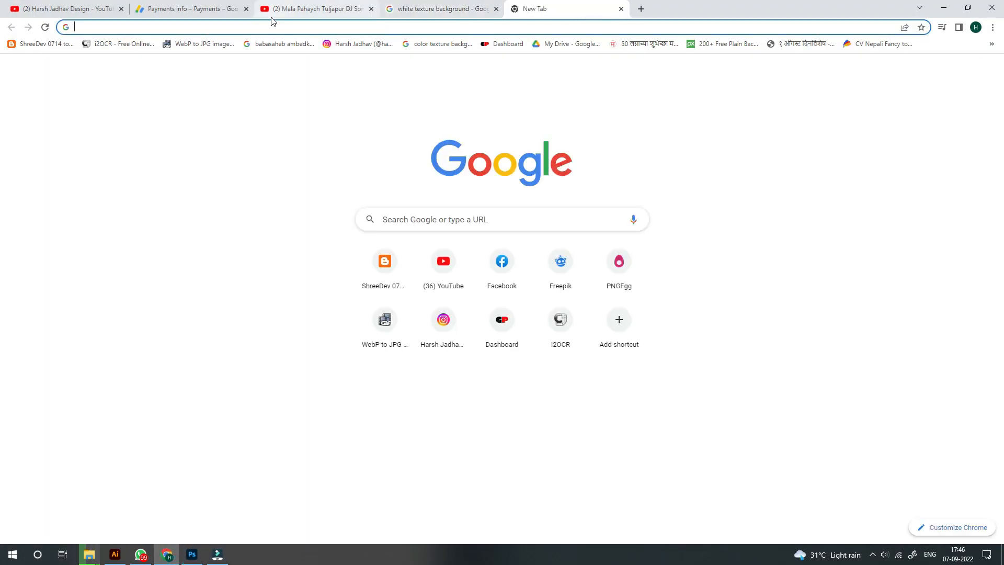
pyautogui.write('अनंत')
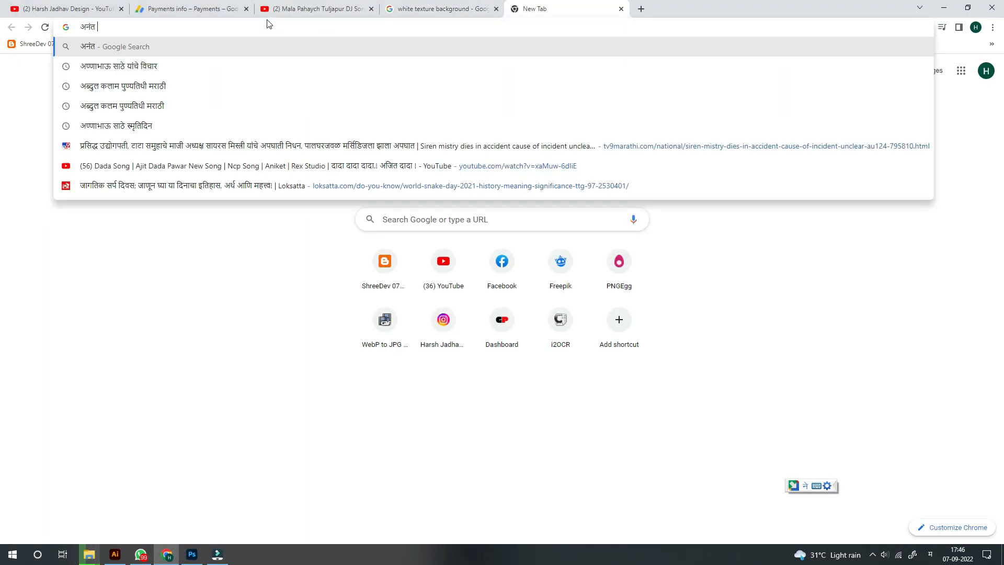
pyautogui.write('chat')
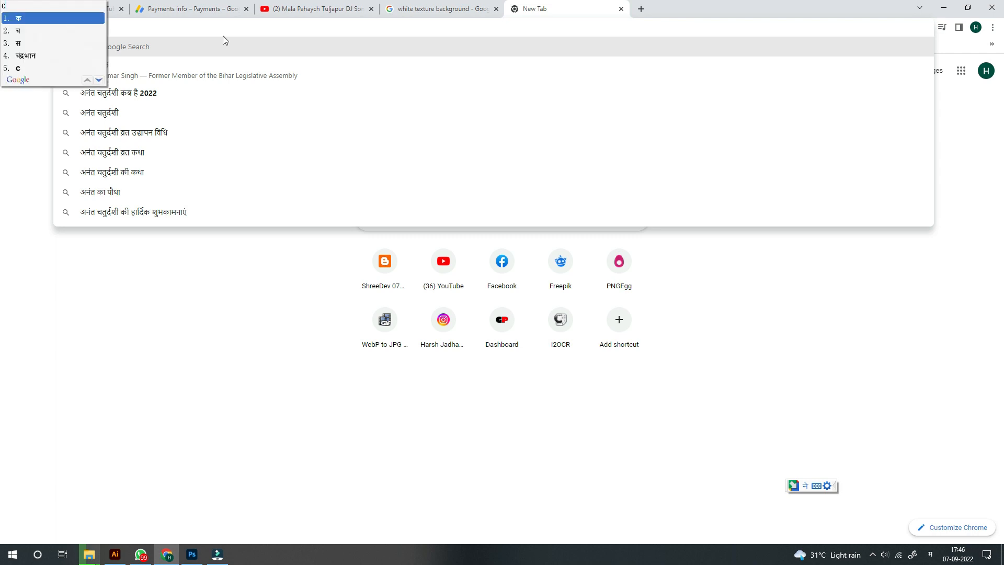
pyautogui.write('urdashi shu')
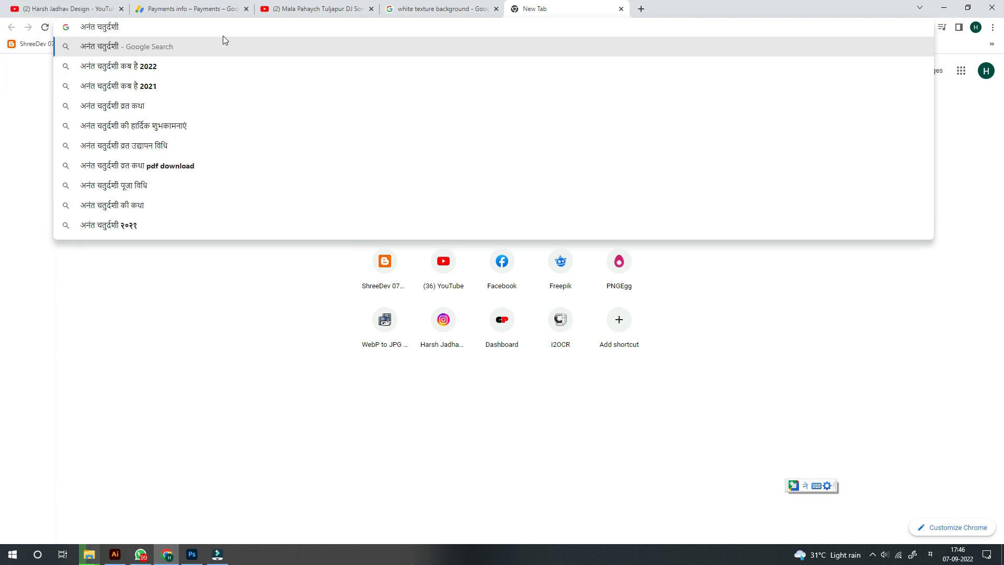
pyautogui.write('bhechha')
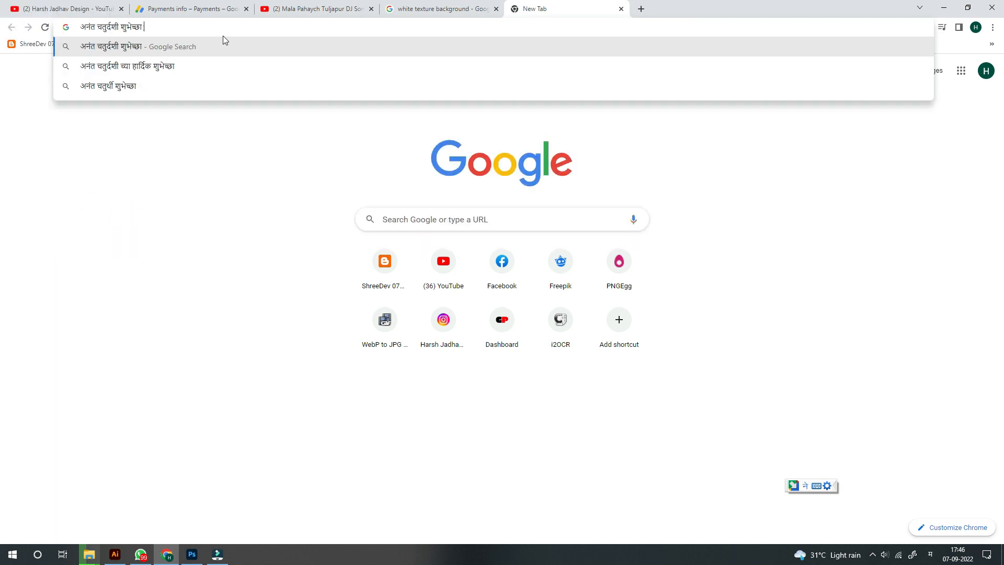
pyautogui.click(214, 66)
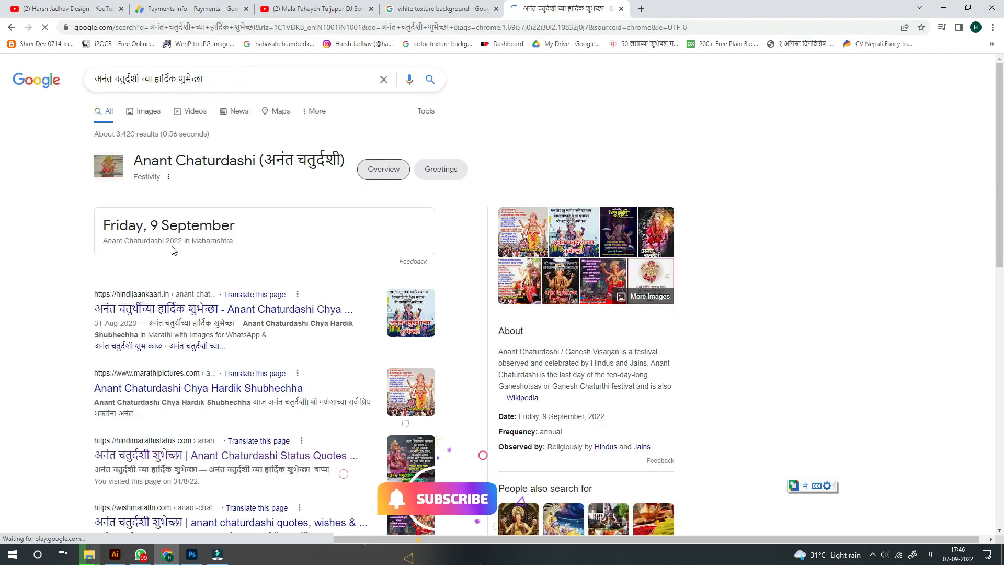
# Step: Look through the hindijaankari.in page of Anant Chaturdashi wishes for a suitable Marathi verse, and return to the search results
pyautogui.click(328, 341)
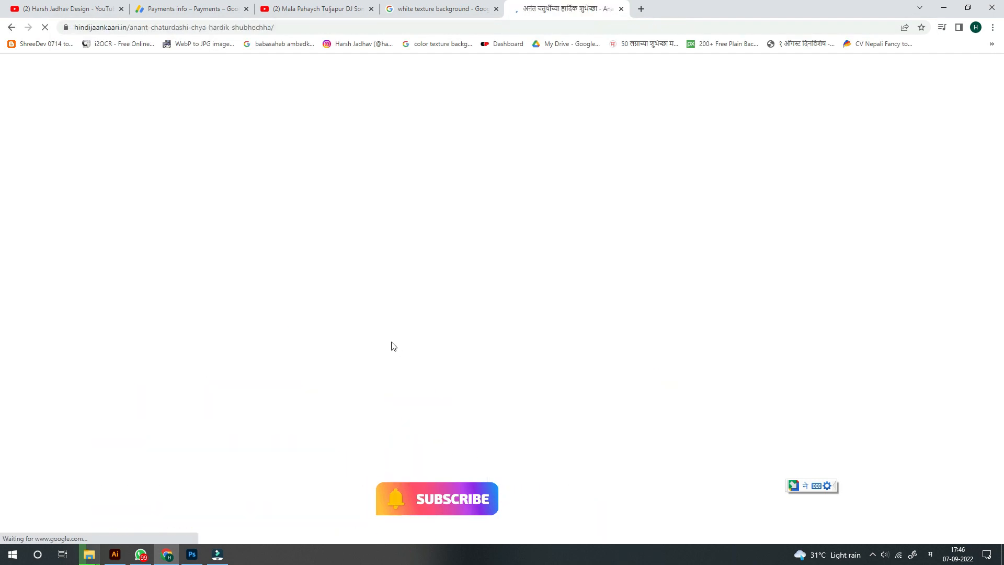
pyautogui.scroll(-10, 394, 336)
pyautogui.scroll(-15, 403, 281)
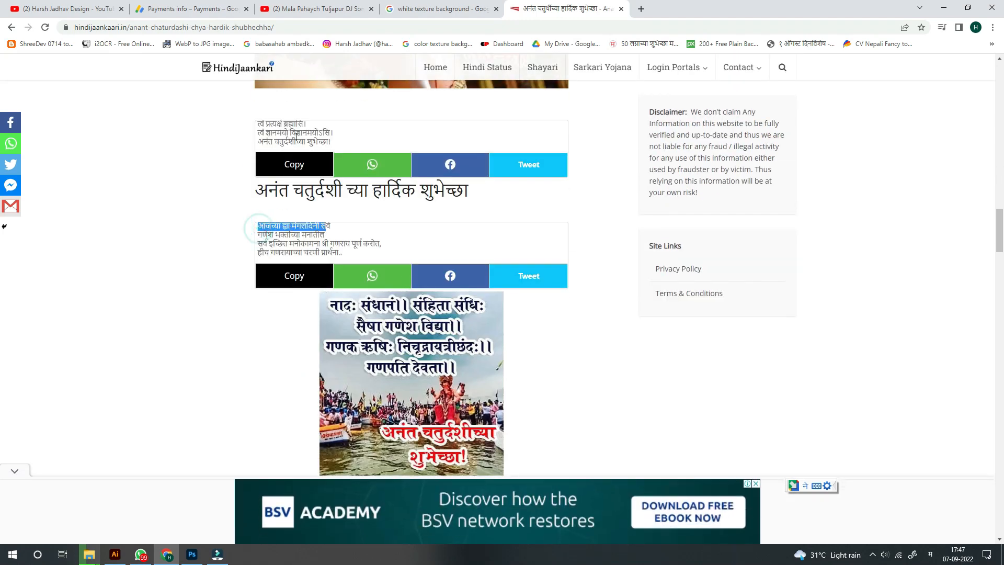
pyautogui.scroll(-4, 338, 336)
pyautogui.scroll(-8, 265, 302)
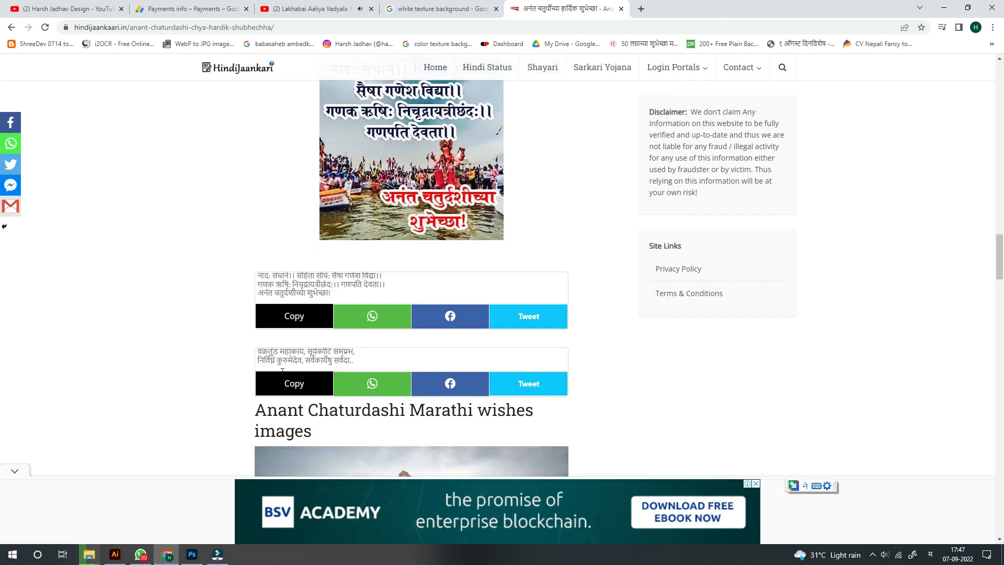
pyautogui.scroll(-5, 280, 293)
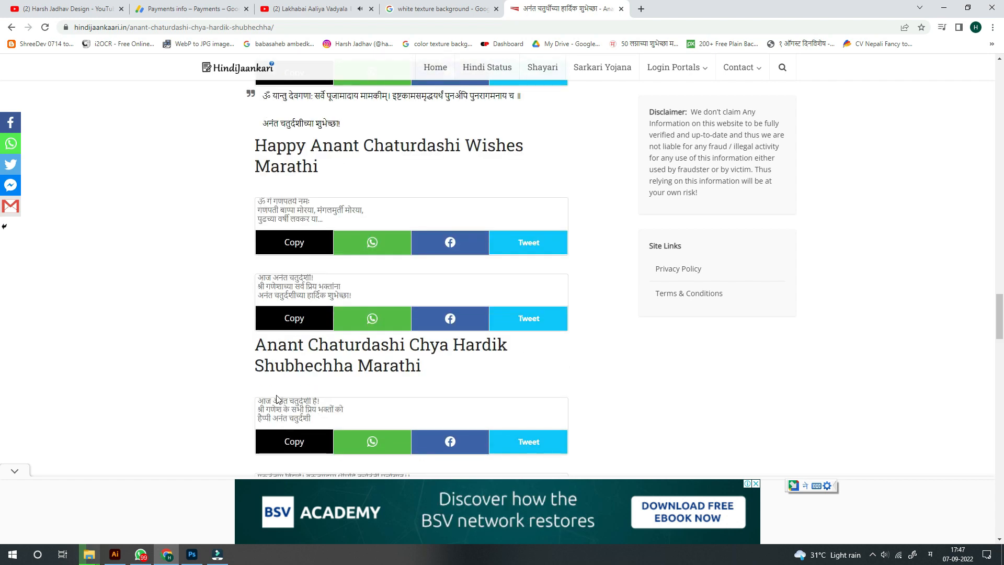
pyautogui.scroll(-5, 281, 297)
pyautogui.scroll(-14, 352, 298)
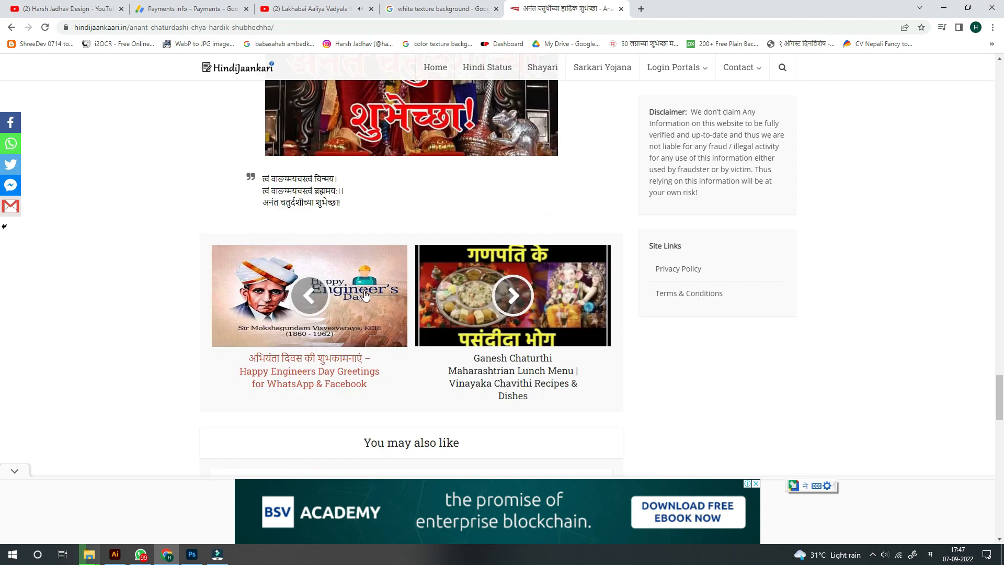
pyautogui.click(18, 28)
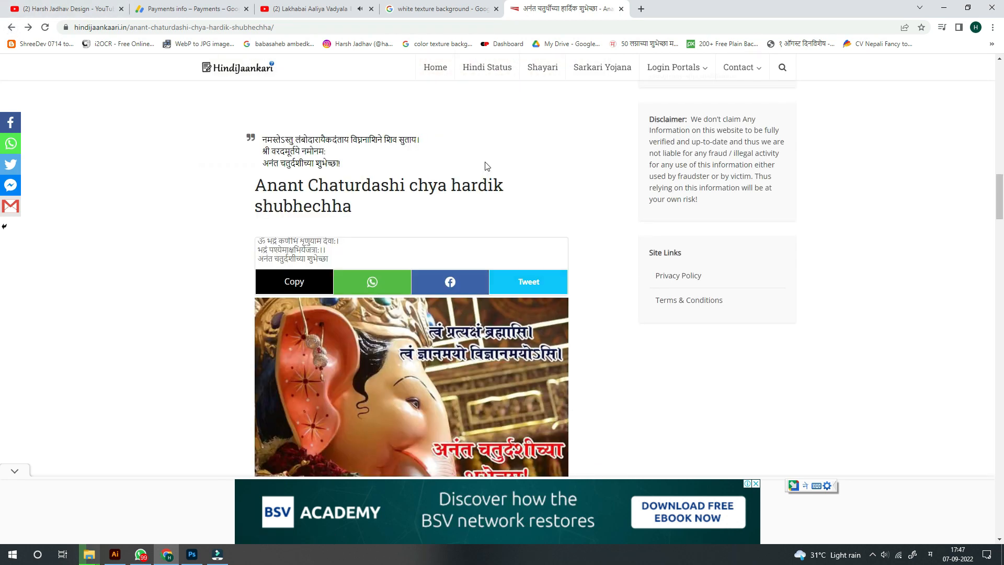
pyautogui.click(11, 27)
# Step: Open the hindimarathistatus.com wishes page and copy the four-line verse beginning डोळ्यात आले अश्रू
pyautogui.scroll(-3, 171, 354)
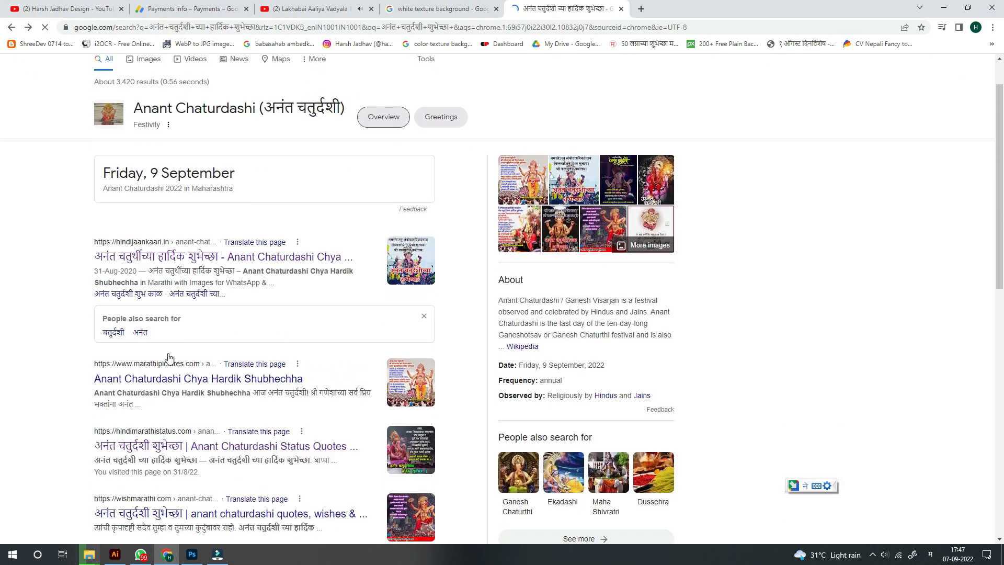
pyautogui.click(156, 341)
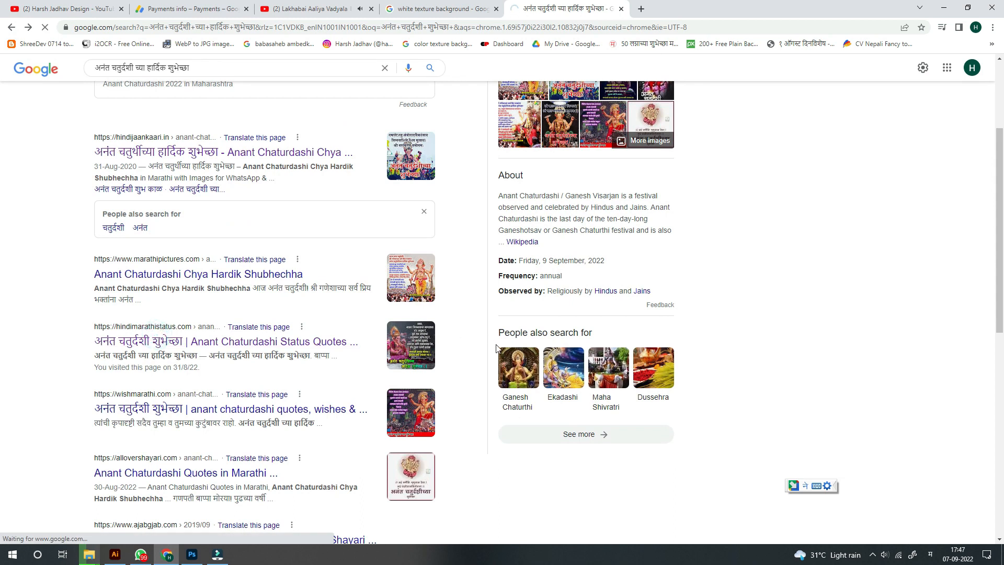
pyautogui.scroll(-12, 506, 307)
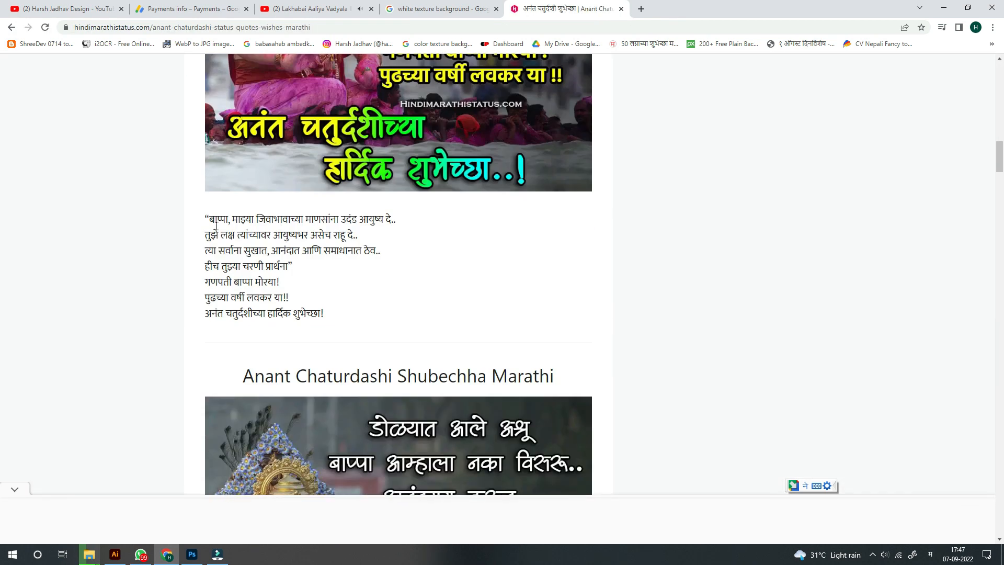
pyautogui.scroll(-11, 240, 230)
pyautogui.moveTo(184, 228); pyautogui.dragTo(368, 293)
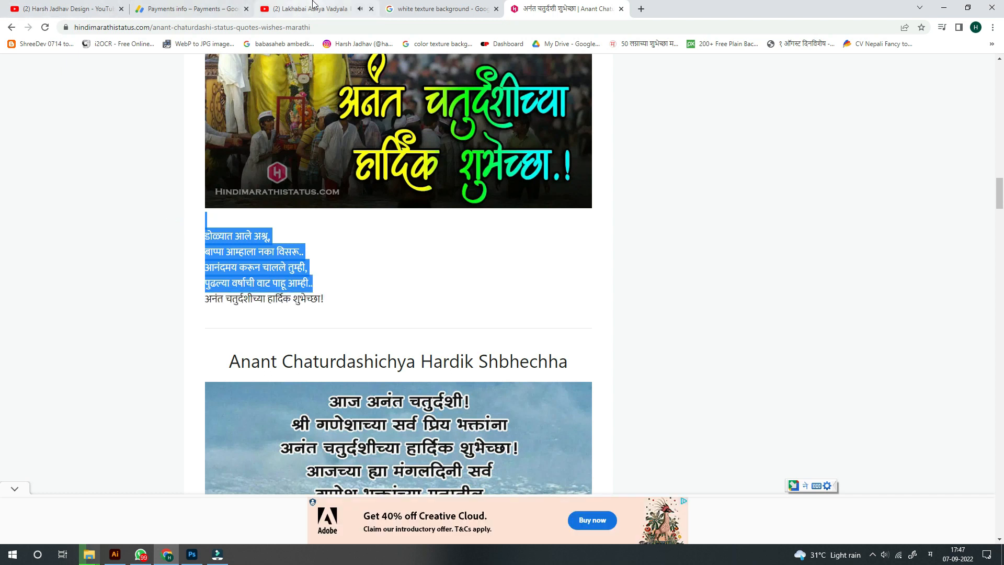
pyautogui.click(434, 9)
pyautogui.click(641, 9)
# Step: Switch back to Photoshop and paste the copied verse as a text layer beside the Ganesh figure's outstretched hand
pyautogui.hotkey('alt', 'Tab')
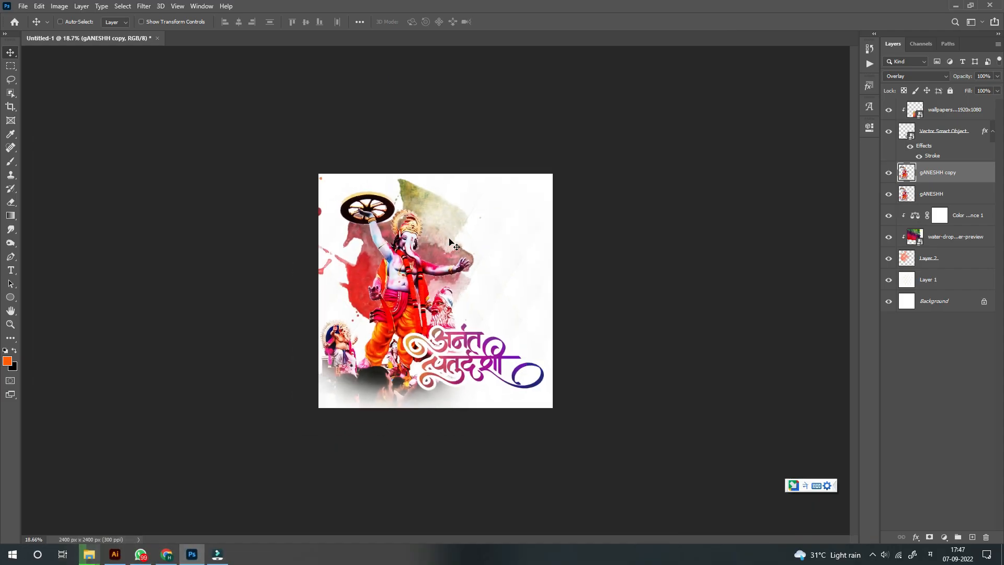
pyautogui.click(513, 238)
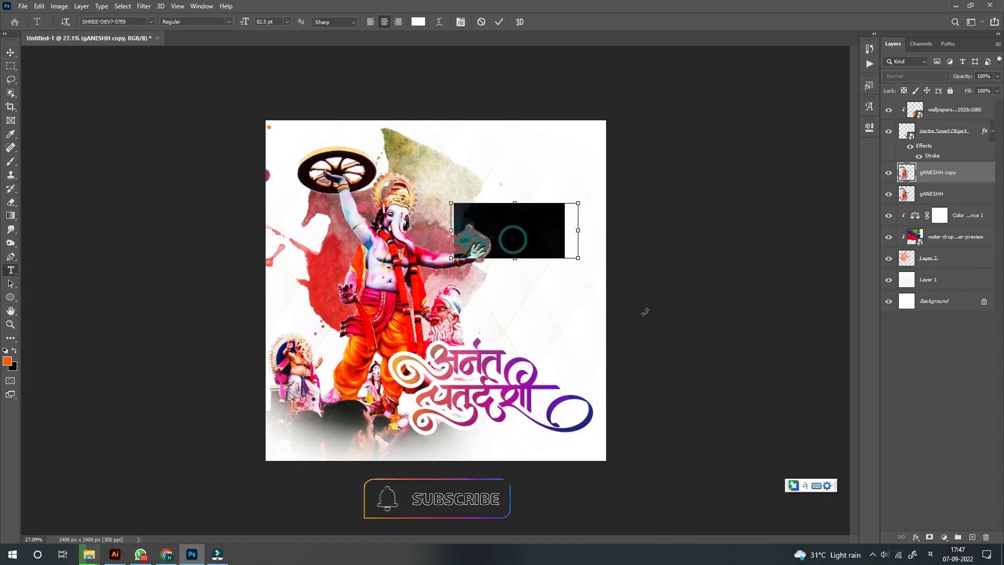
pyautogui.hotkey('ctrl', 'v')
# Step: Set the pasted verse in Baloo 2 Medium at 17 pt
pyautogui.hotkey('ctrl', 'a')
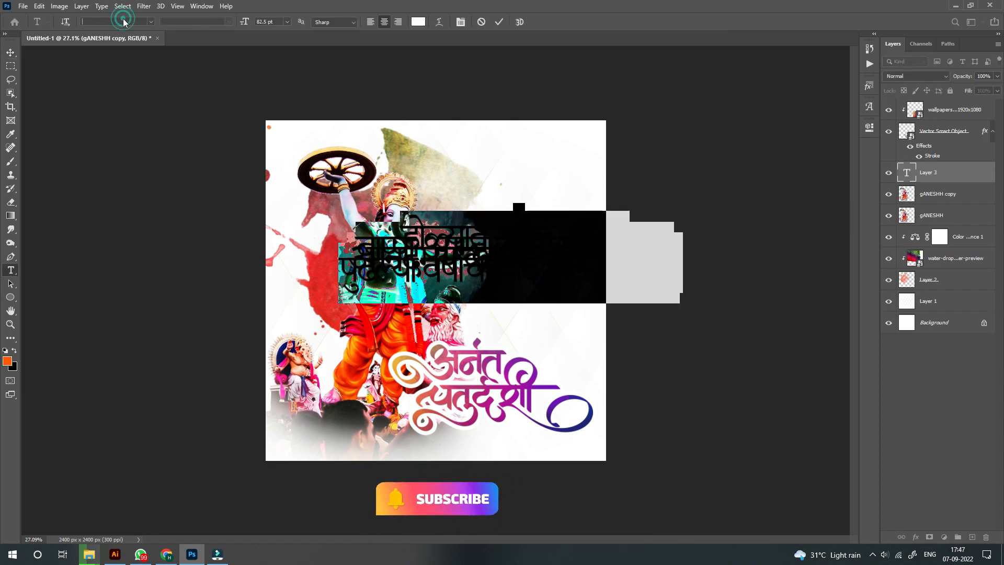
pyautogui.write('b')
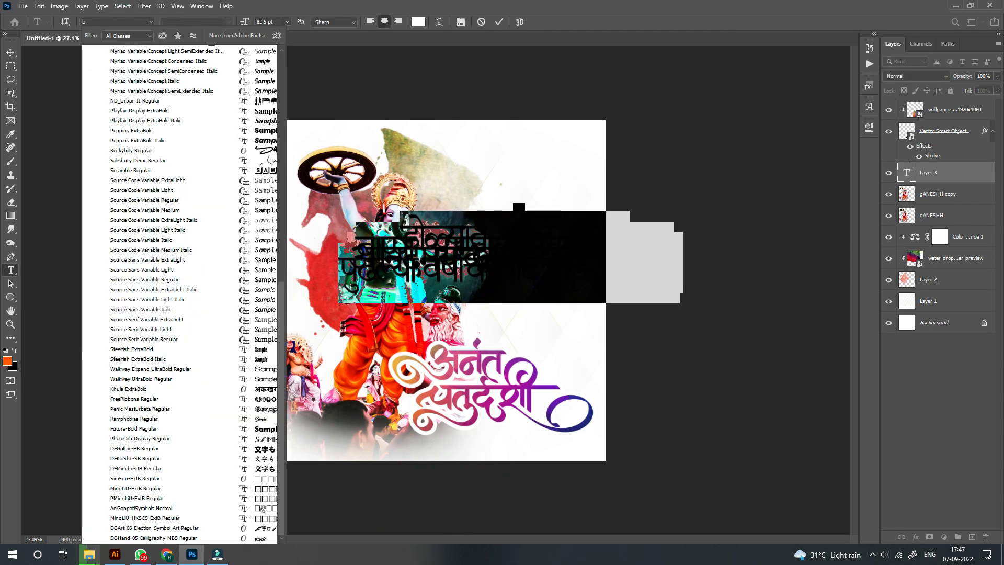
pyautogui.write('al')
pyautogui.click(276, 135)
pyautogui.moveTo(236, 27); pyautogui.dragTo(214, 27)
# Step: Colour the verse red #d94748 sampled from the splatter and move it just below the outstretched hand
pyautogui.click(418, 21)
pyautogui.click(343, 255)
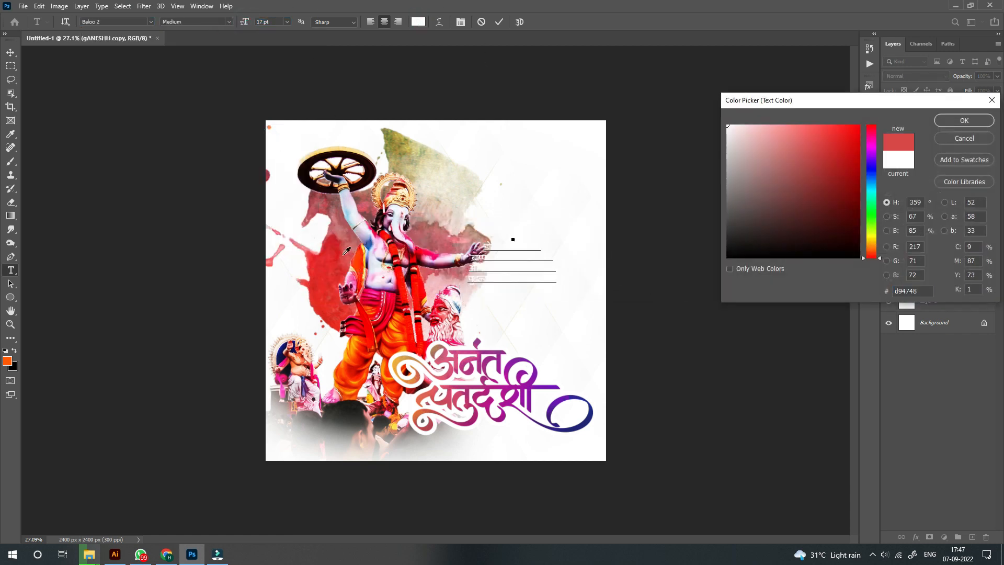
pyautogui.click(10, 53)
pyautogui.moveTo(507, 262); pyautogui.dragTo(521, 280)
# Step: Add the missing spaces between the words in the second, third and fourth lines of the verse
pyautogui.scroll(7, 594, 305)
pyautogui.doubleClick(467, 239)
pyautogui.click(395, 245)
pyautogui.click(472, 247)
pyautogui.click(545, 248)
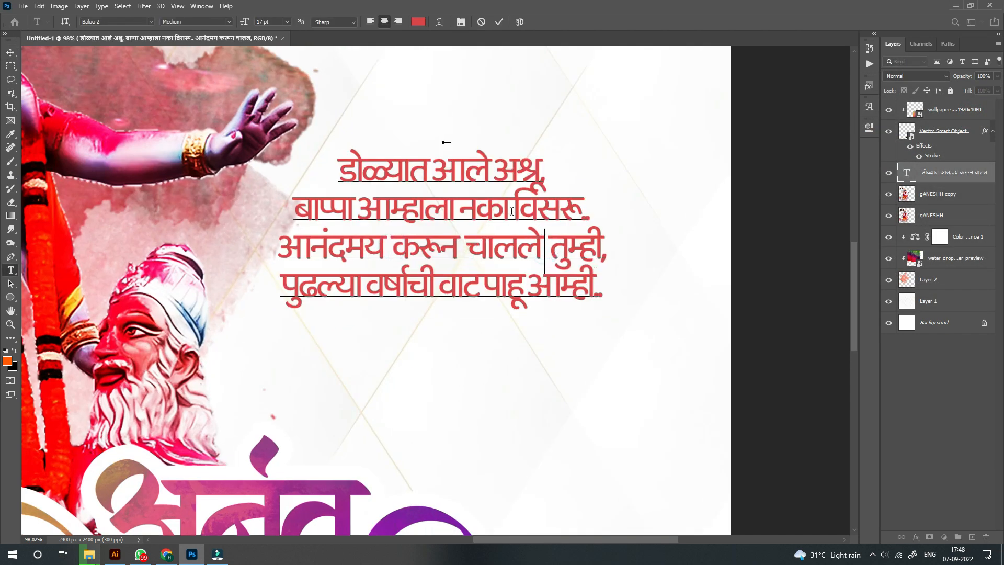
pyautogui.click(512, 211)
pyautogui.click(354, 203)
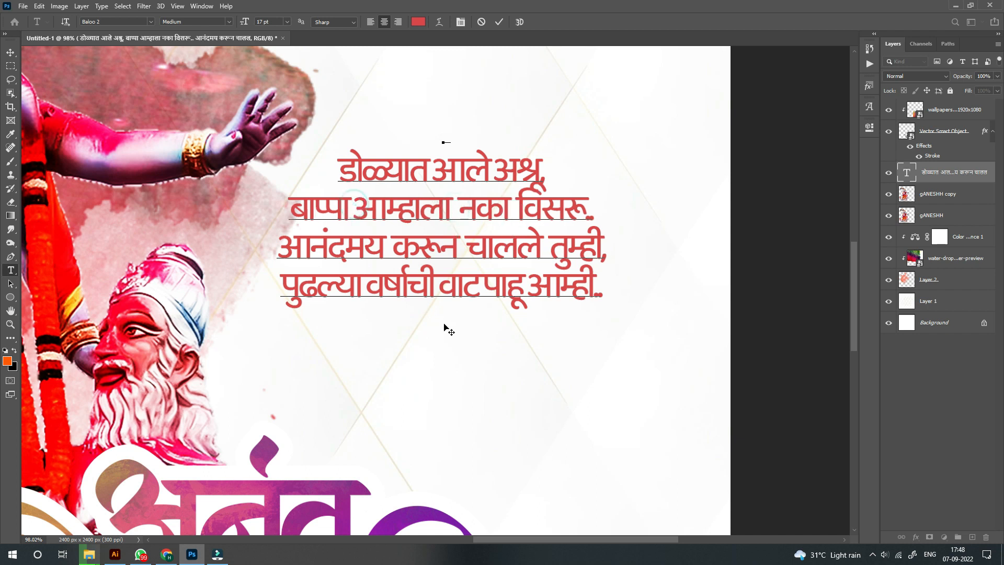
pyautogui.click(369, 283)
pyautogui.click(443, 287)
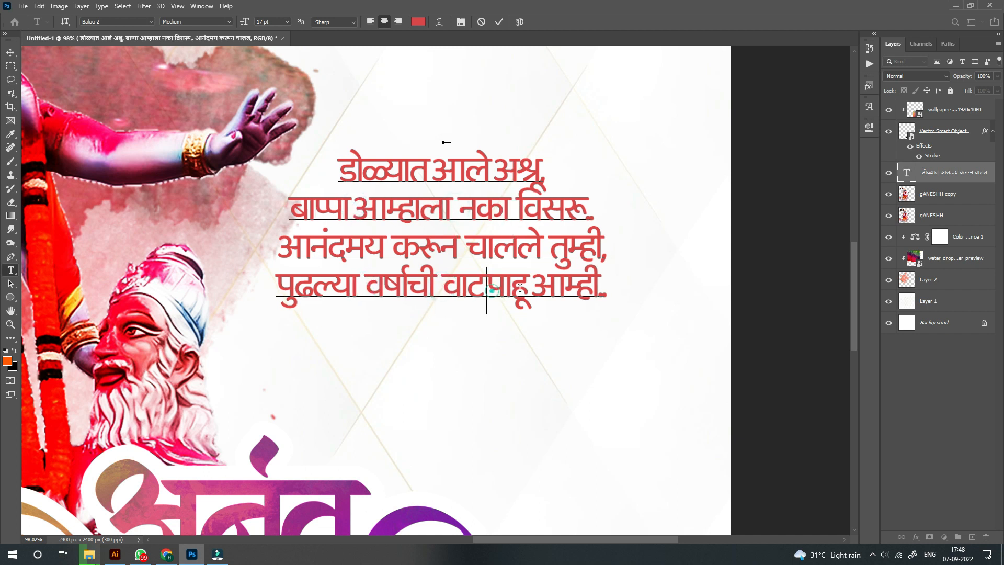
pyautogui.click(530, 286)
# Step: Set the tracking of the whole verse to -40 and move it down to just above the lettering
pyautogui.hotkey('ctrl', 'a')
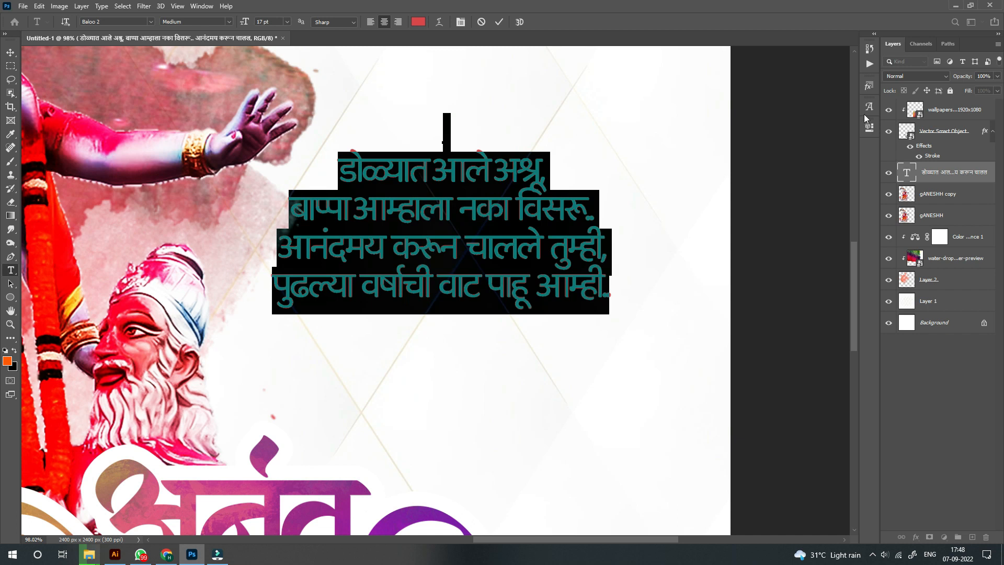
pyautogui.click(869, 127)
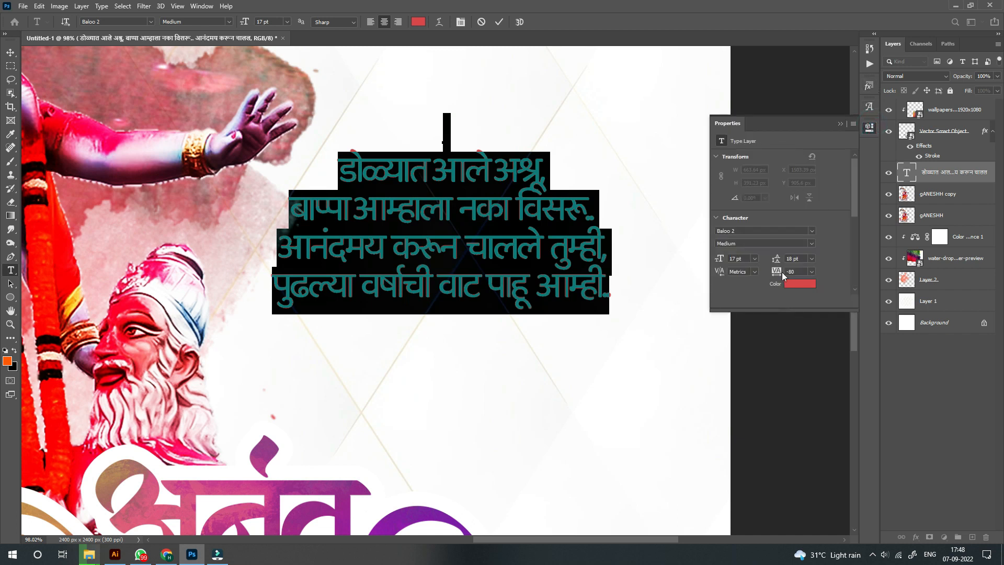
pyautogui.moveTo(776, 271); pyautogui.dragTo(777, 274)
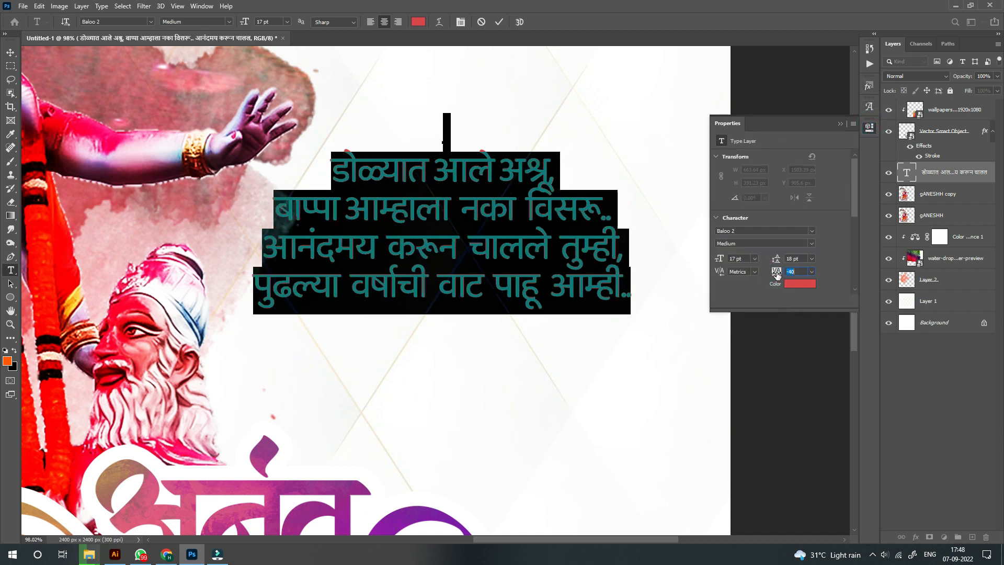
pyautogui.click(10, 52)
pyautogui.scroll(-5, 515, 272)
pyautogui.moveTo(517, 281); pyautogui.dragTo(521, 294)
# Step: Recolour the verse to a muted dark brown and nudge it slightly down beside the bearded figure's turban
pyautogui.click(800, 284)
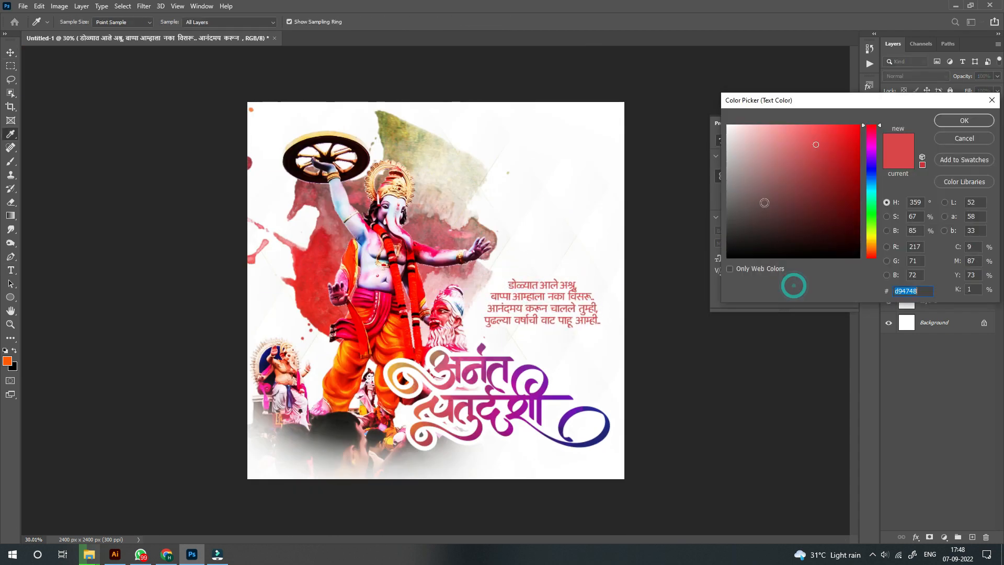
pyautogui.click(965, 121)
pyautogui.moveTo(610, 298); pyautogui.dragTo(607, 307)
pyautogui.scroll(-3, 548, 272)
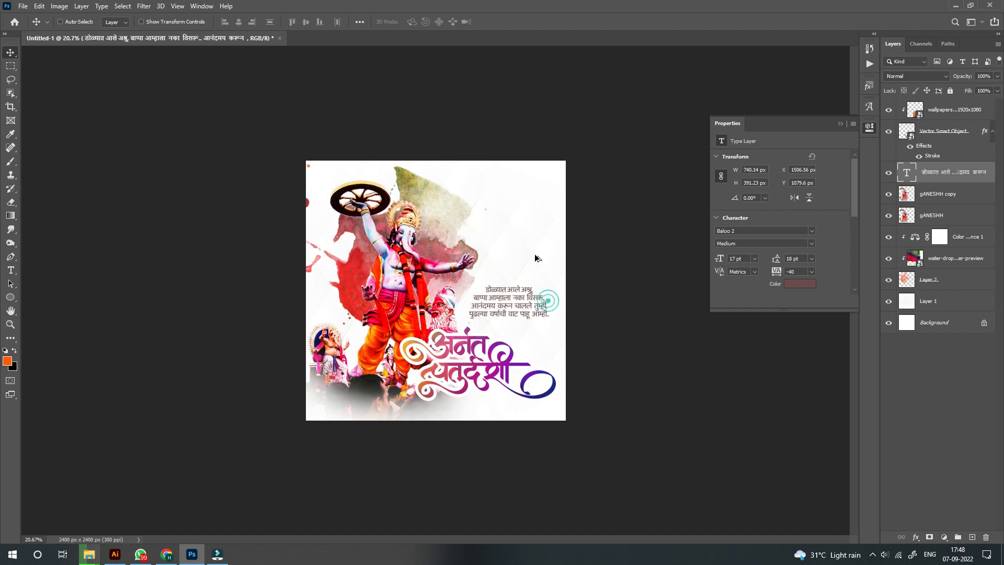
pyautogui.scroll(5, 536, 258)
pyautogui.moveTo(556, 354); pyautogui.dragTo(540, 276)
pyautogui.scroll(-2, 525, 256)
pyautogui.scroll(-1, 511, 261)
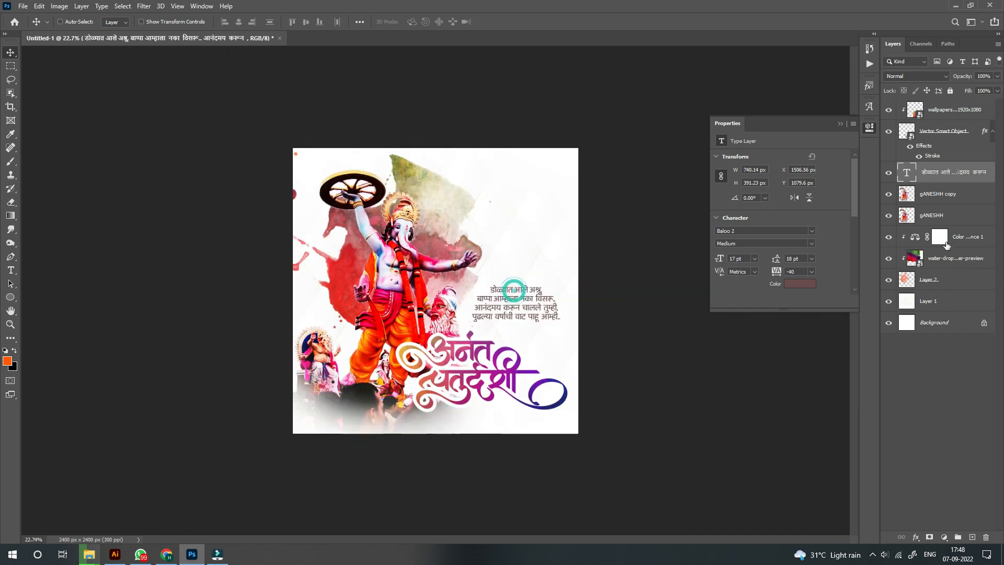
# Step: Add a clipped Hue/Saturation adjustment above the splatter's Color Balance layer with Saturation at +66
pyautogui.click(972, 238)
pyautogui.click(944, 537)
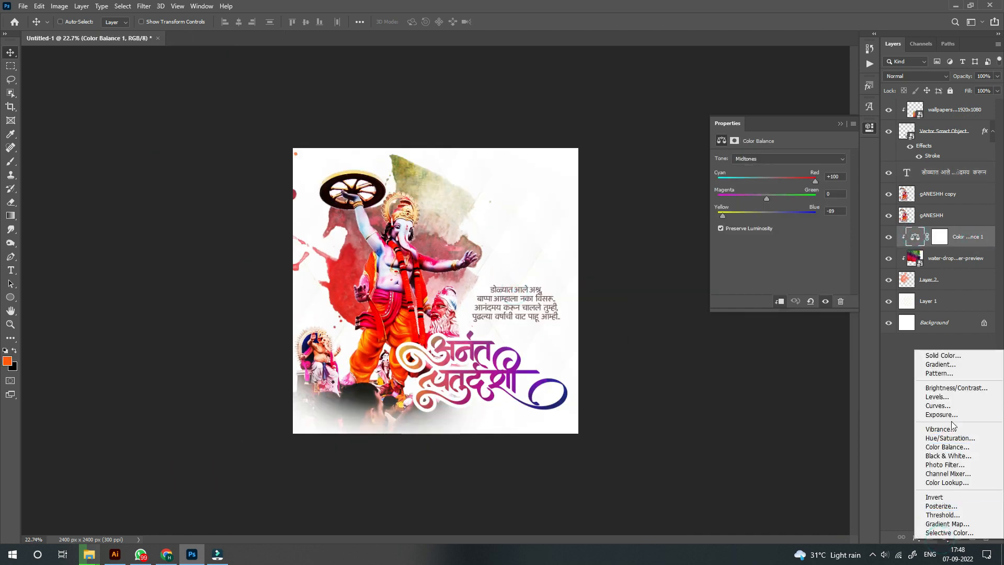
pyautogui.click(950, 438)
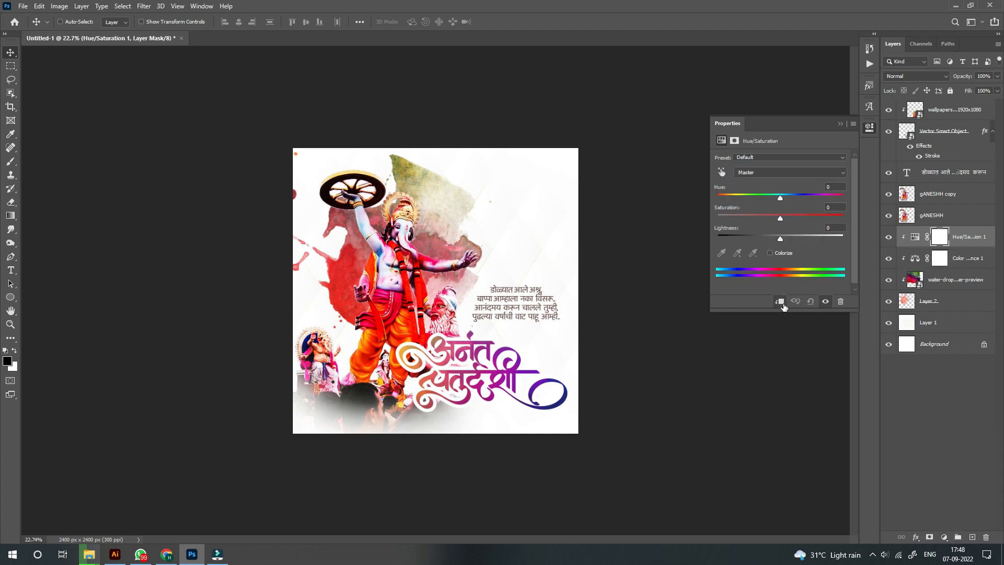
pyautogui.moveTo(829, 231); pyautogui.dragTo(821, 227)
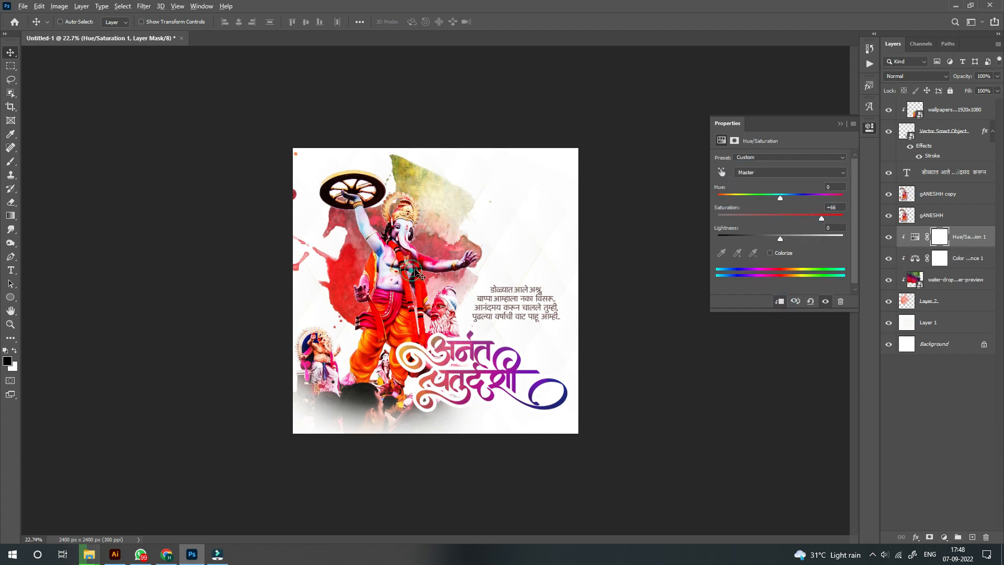
# Step: Duplicate the verse text and place the copy beneath the Hue/Saturation adjustment, clipped to the splatter texture
pyautogui.scroll(3, 452, 282)
pyautogui.rightClick(578, 318)
pyautogui.click(578, 318)
pyautogui.scroll(-3, 552, 293)
pyautogui.keyDown('alt'); pyautogui.moveTo(530, 304); pyautogui.dragTo(411, 251); pyautogui.keyUp('alt')
pyautogui.moveTo(935, 173); pyautogui.dragTo(934, 269)
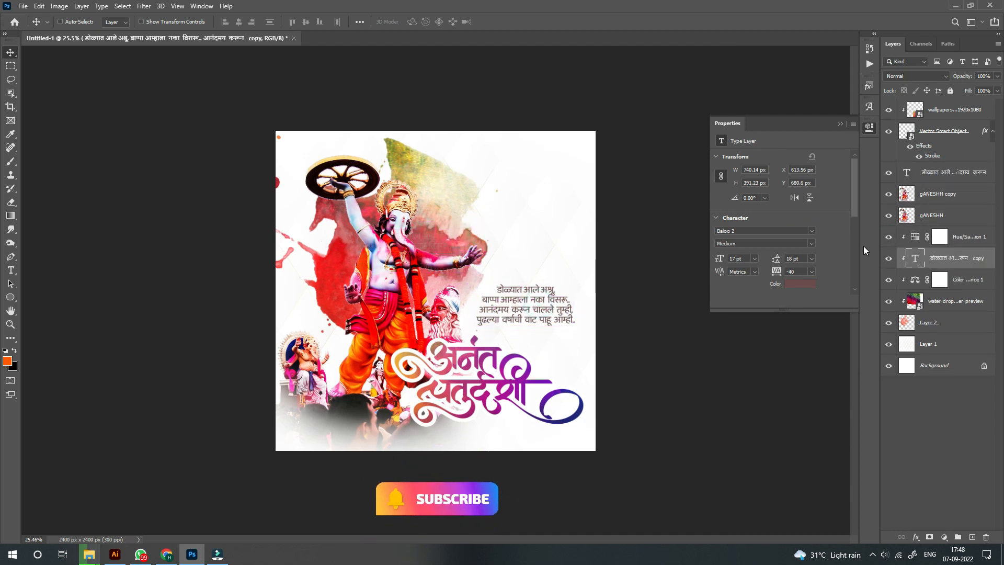
# Step: Recolour the verse copy white, place it over the red splatter beside the Ganesh figure and blend it with Overlay
pyautogui.click(797, 286)
pyautogui.moveTo(815, 154); pyautogui.dragTo(679, 88)
pyautogui.click(963, 121)
pyautogui.moveTo(528, 264); pyautogui.dragTo(479, 286)
pyautogui.click(897, 81)
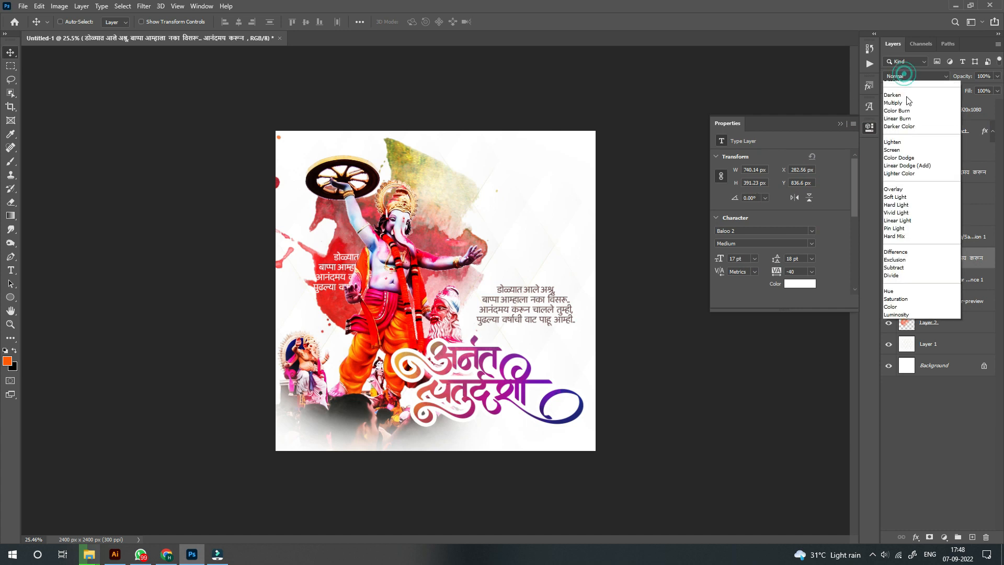
pyautogui.click(908, 198)
# Step: Repeat the faint white verse in four more copies spread across the red and yellow-green splatter areas
pyautogui.scroll(8, 412, 277)
pyautogui.moveTo(277, 299); pyautogui.dragTo(464, 325)
pyautogui.moveTo(463, 325); pyautogui.dragTo(327, 156)
pyautogui.hotkey('ctrl', '0')
pyautogui.scroll(-3, 453, 127)
pyautogui.moveTo(389, 197); pyautogui.dragTo(447, 143)
pyautogui.scroll(-4, 488, 179)
pyautogui.scroll(5, 485, 264)
pyautogui.scroll(1, 577, 317)
pyautogui.scroll(-3, 488, 190)
# Step: Save the poster to the Desktop as a Photoshop file named anant ccc
pyautogui.hotkey('ctrl', 'shift', 's')
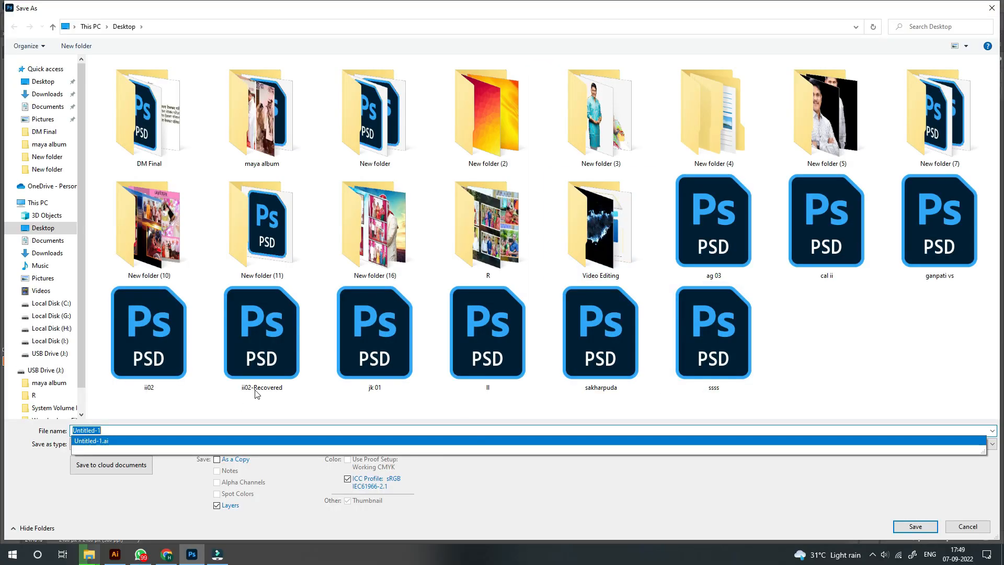
pyautogui.write('anant ccc')
pyautogui.press('Return')
# Step: Apply Hue/Saturation to the colour-palette image clipped in the lettering, with Hue about +15 and Saturation +58
pyautogui.scroll(5, 448, 342)
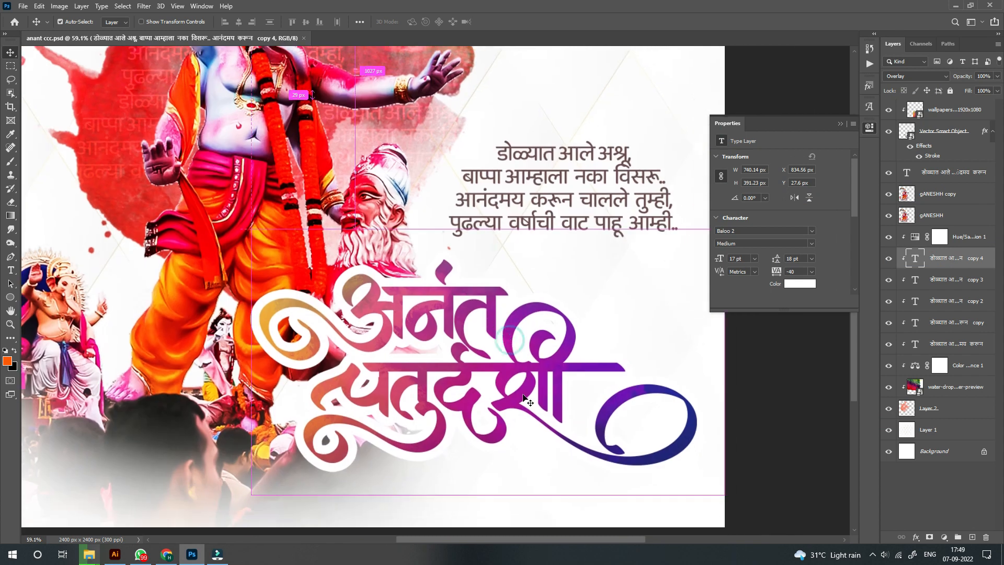
pyautogui.keyDown('ctrl'); pyautogui.click(512, 340); pyautogui.keyUp('ctrl')
pyautogui.scroll(-4, 525, 391)
pyautogui.scroll(-2, 526, 394)
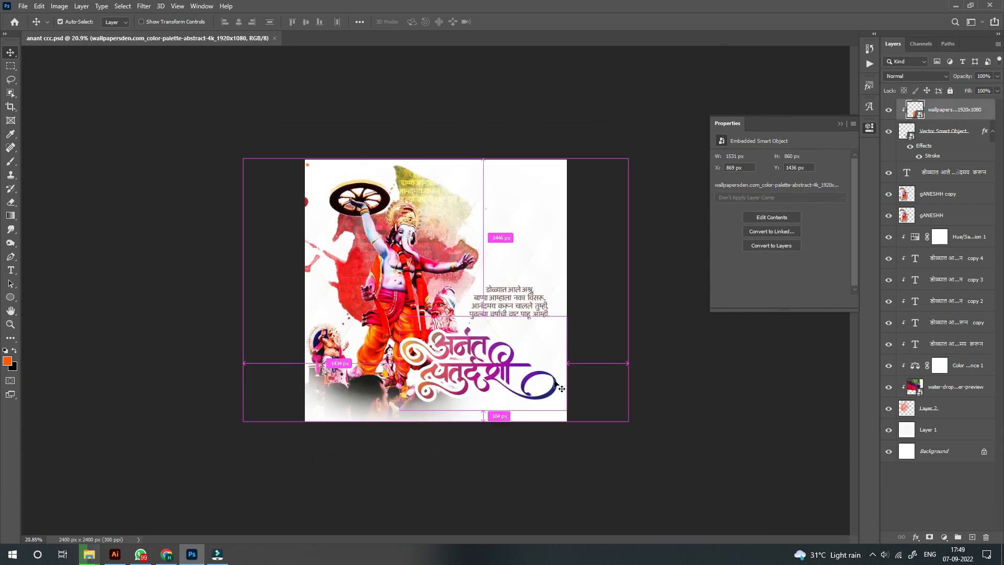
pyautogui.hotkey('ctrl', 'u')
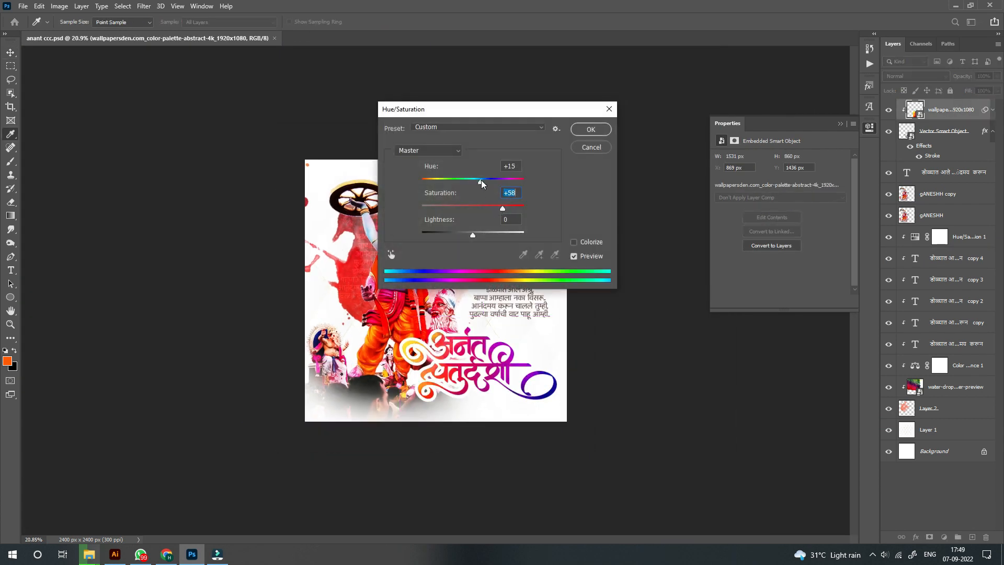
pyautogui.click(590, 129)
pyautogui.press('v')
pyautogui.scroll(3, 549, 312)
pyautogui.scroll(-3, 549, 313)
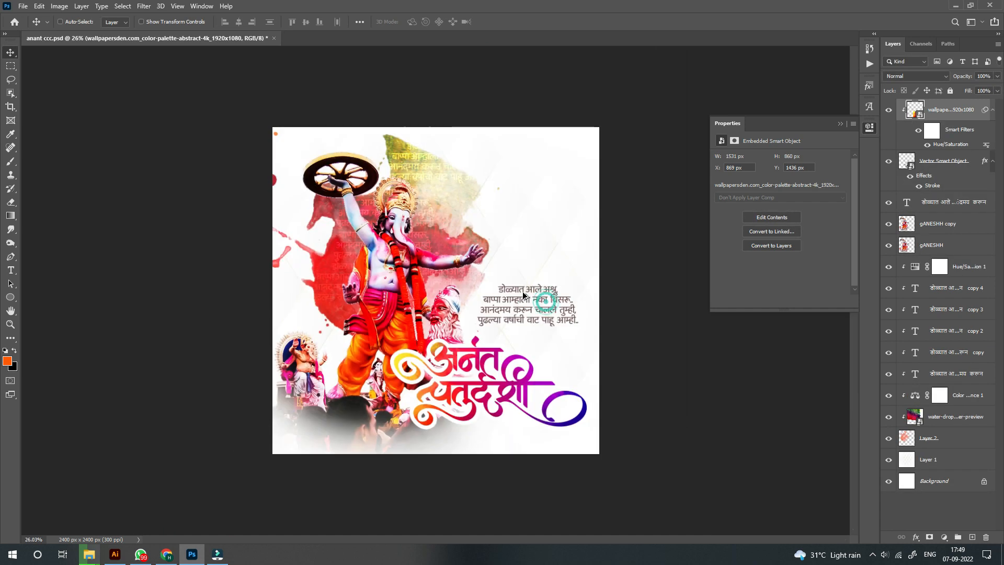
# Step: Switch to File Explorer and open the निमित्त PSD from the DM Final folder in Photoshop
pyautogui.click(956, 6)
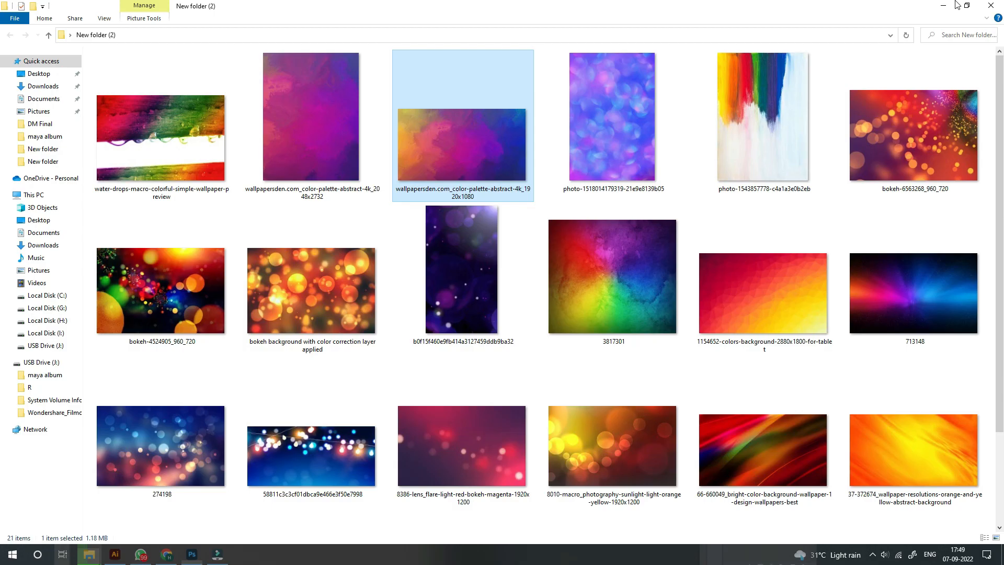
pyautogui.click(950, 7)
pyautogui.doubleClick(26, 233)
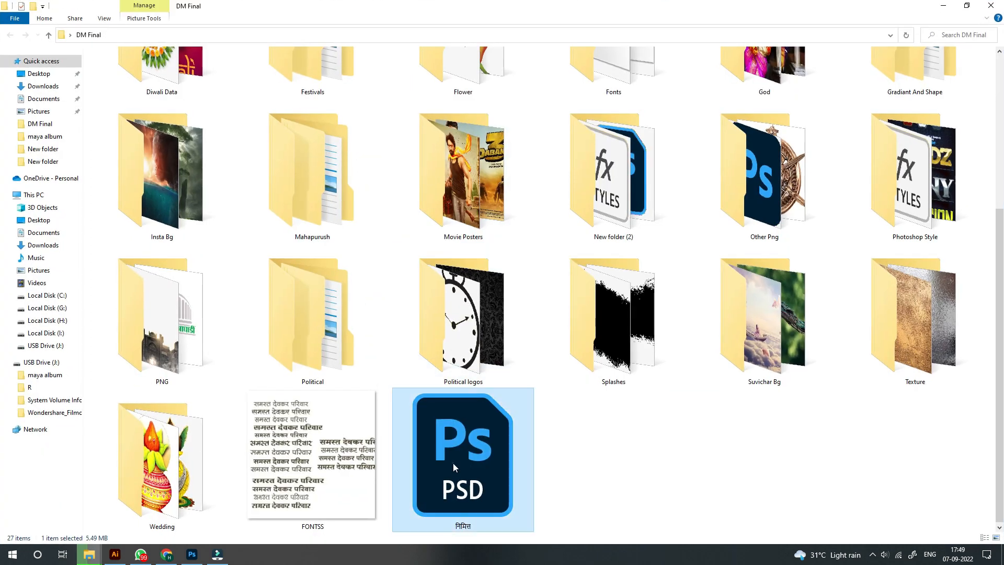
pyautogui.doubleClick(453, 463)
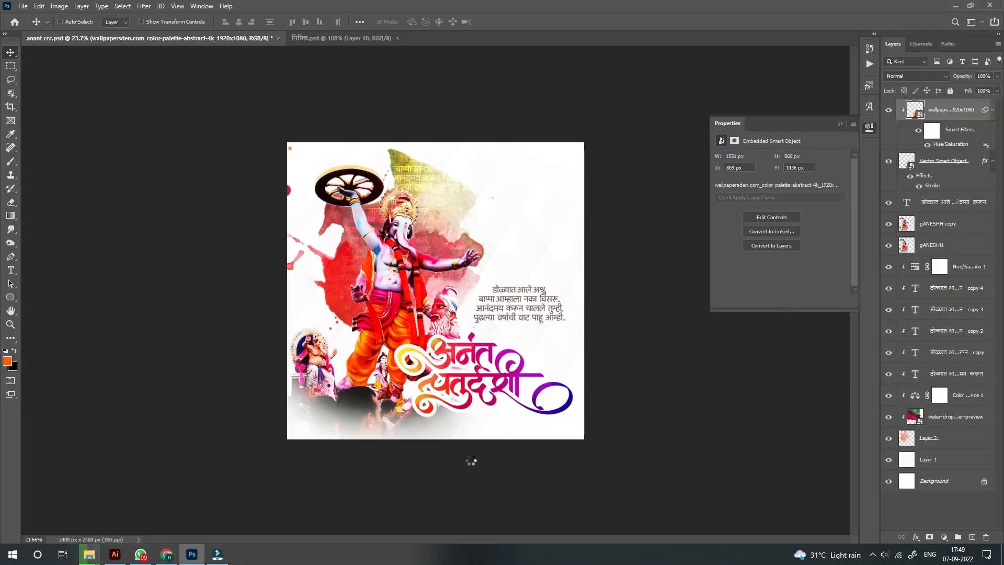
# Step: Copy the greeting text निमित्त सर्वांना मंगलमय शुभेच्छा.! from the निमित्त document into the anant ccc poster
pyautogui.scroll(3, 382, 299)
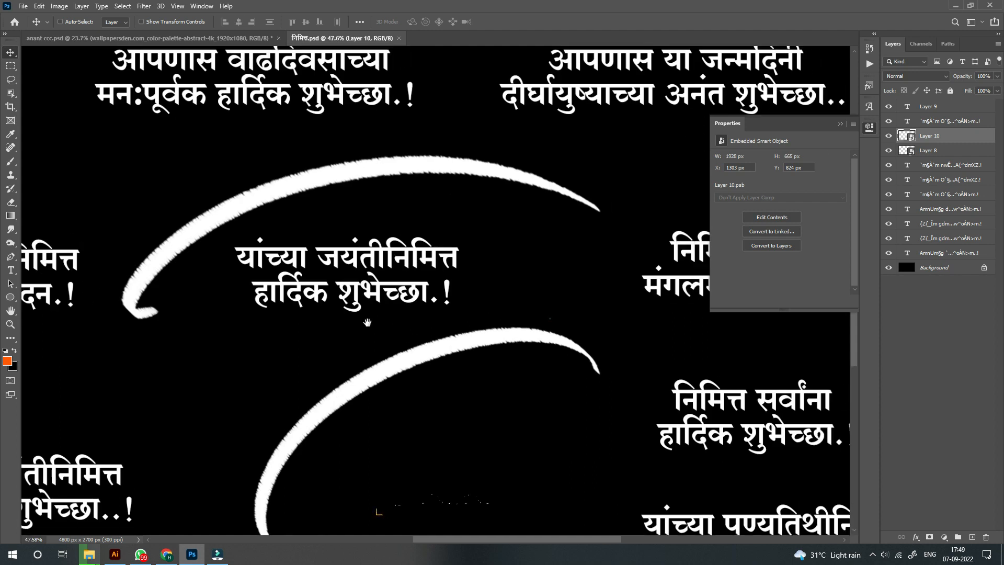
pyautogui.moveTo(368, 322); pyautogui.dragTo(71, 330)
pyautogui.moveTo(383, 264); pyautogui.dragTo(473, 380)
# Step: Recolour the greeting text from white to a muted reddish brown
pyautogui.scroll(3, 538, 423)
pyautogui.click(799, 285)
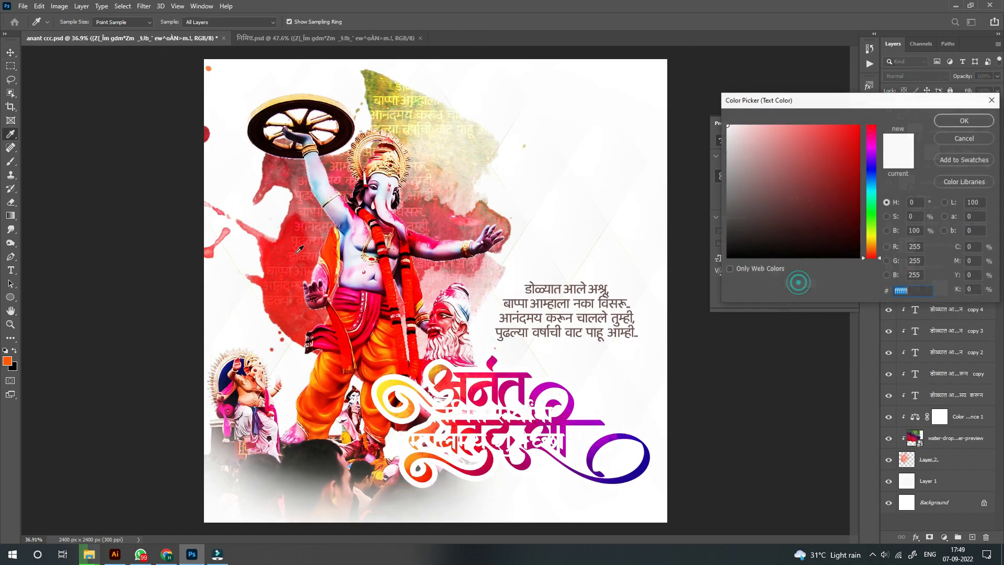
pyautogui.click(792, 178)
pyautogui.click(964, 119)
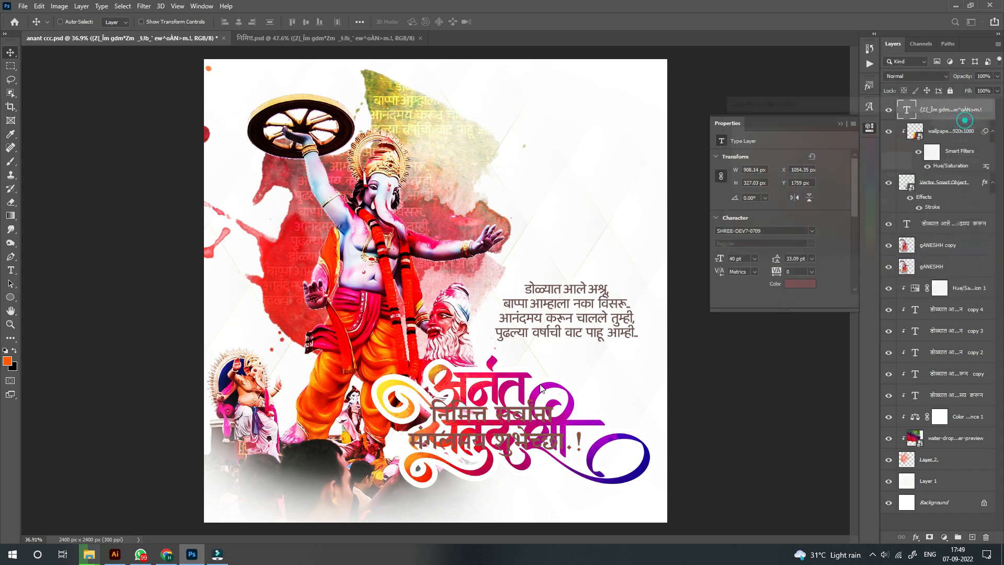
# Step: Scale the greeting text down to about 24 pt and position it just below the अनंत चतुर्दशी lettering
pyautogui.scroll(4, 542, 374)
pyautogui.moveTo(542, 373); pyautogui.dragTo(486, 90)
pyautogui.moveTo(465, 267); pyautogui.dragTo(511, 391)
pyautogui.hotkey('ctrl', 't')
pyautogui.moveTo(444, 378); pyautogui.dragTo(444, 330)
pyautogui.moveTo(442, 283); pyautogui.dragTo(458, 294)
pyautogui.press('Return')
pyautogui.scroll(1, 457, 297)
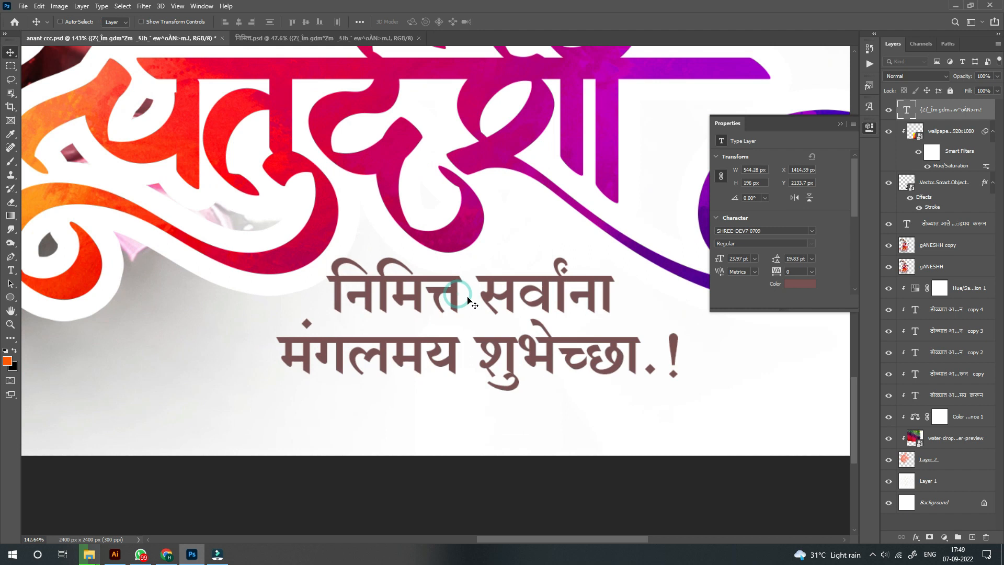
pyautogui.scroll(-4, 471, 298)
pyautogui.scroll(2, 678, 239)
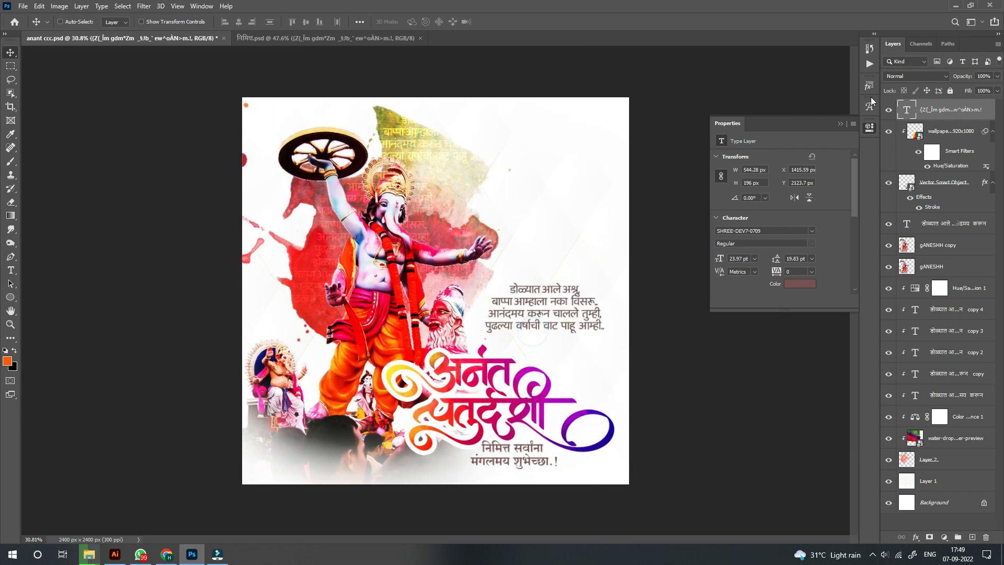
pyautogui.click(841, 123)
pyautogui.scroll(2, 520, 271)
pyautogui.scroll(-5, 521, 271)
# Step: Switch to File Explorer and open the Calligraphy folder inside DM Final on the Desktop
pyautogui.hotkey('alt', 'Tab')
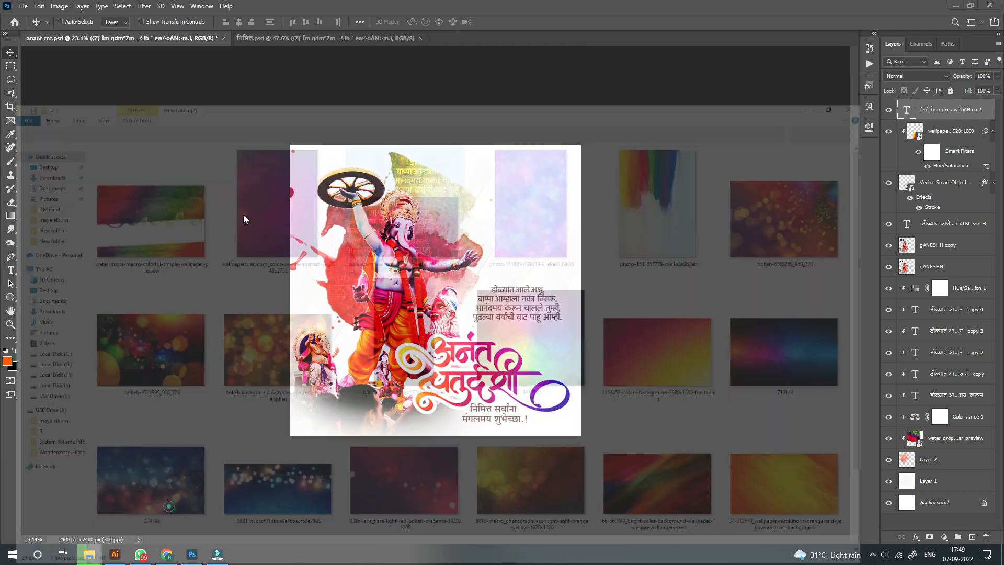
pyautogui.click(40, 75)
pyautogui.doubleClick(448, 153)
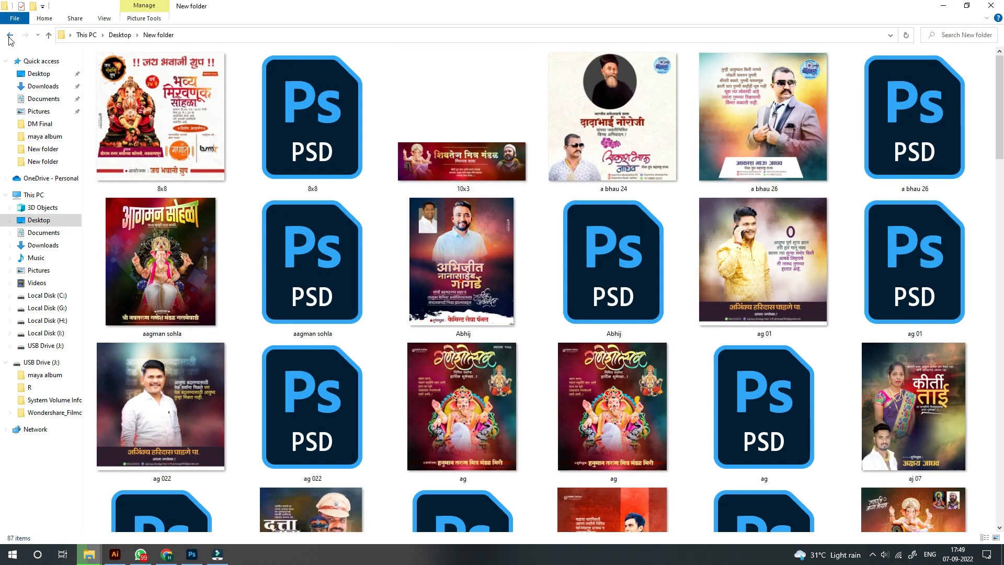
pyautogui.click(10, 35)
pyautogui.doubleClick(161, 122)
pyautogui.click(515, 157)
pyautogui.click(621, 153)
pyautogui.doubleClick(799, 168)
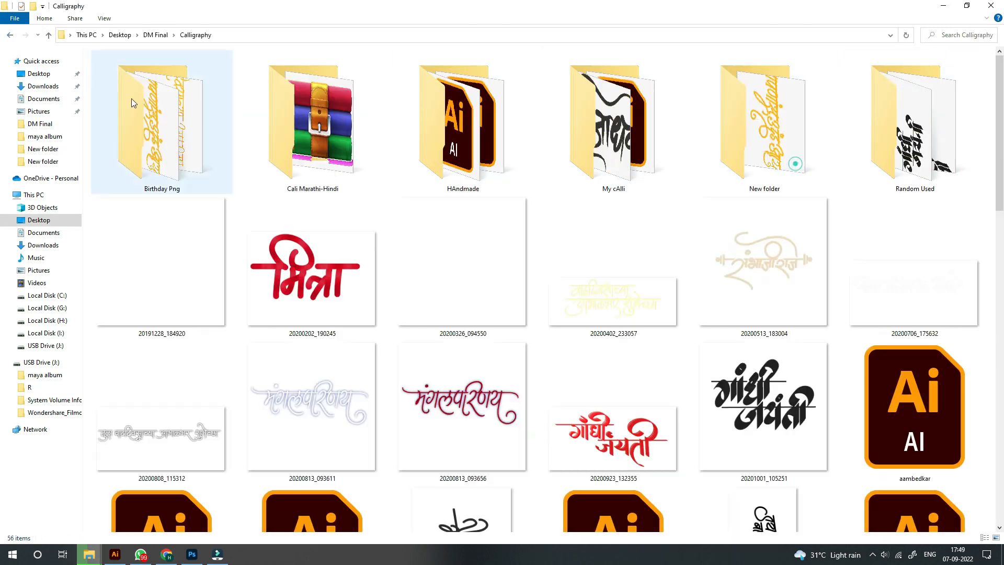
# Step: Open the Ganesh folder inside Cali Marathi-Hindi and browse its calligraphy images
pyautogui.doubleClick(316, 125)
pyautogui.doubleClick(144, 151)
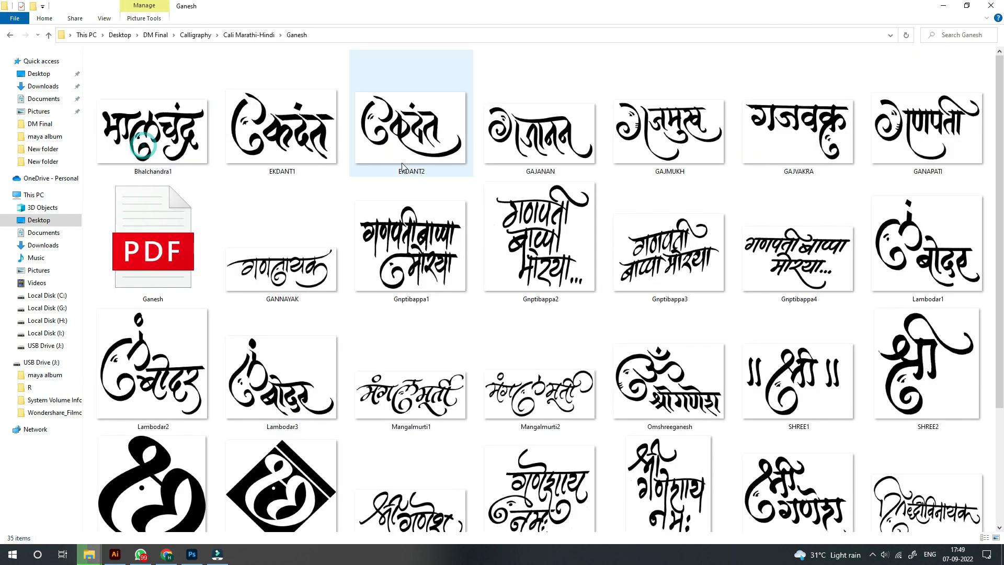
pyautogui.scroll(-2, 450, 324)
pyautogui.click(559, 358)
pyautogui.click(499, 489)
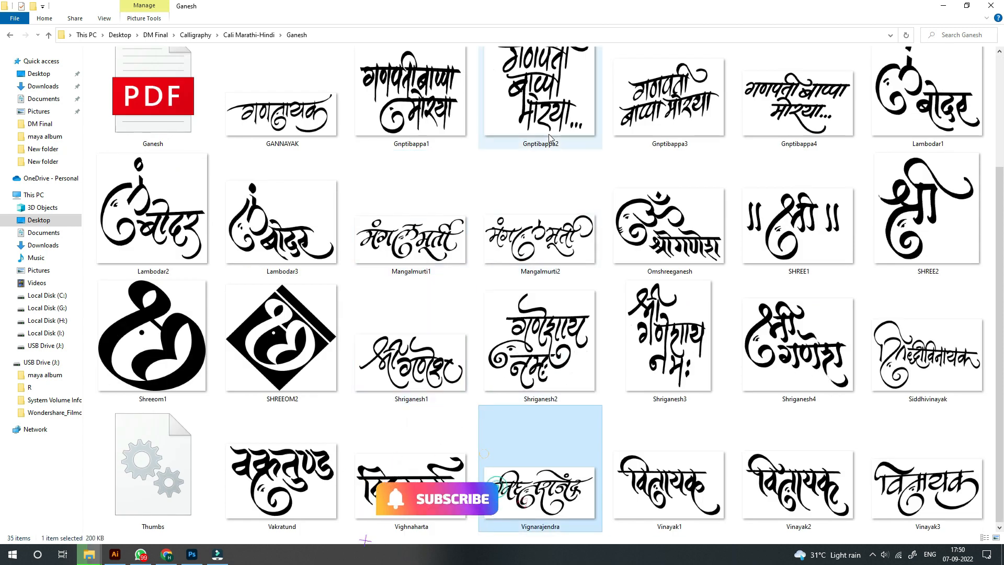
# Step: Place the Gnptibappa2 calligraphy image into the anant ccc poster
pyautogui.click(548, 134)
pyautogui.click(708, 132)
pyautogui.moveTo(529, 108); pyautogui.dragTo(529, 186)
pyautogui.press('Return')
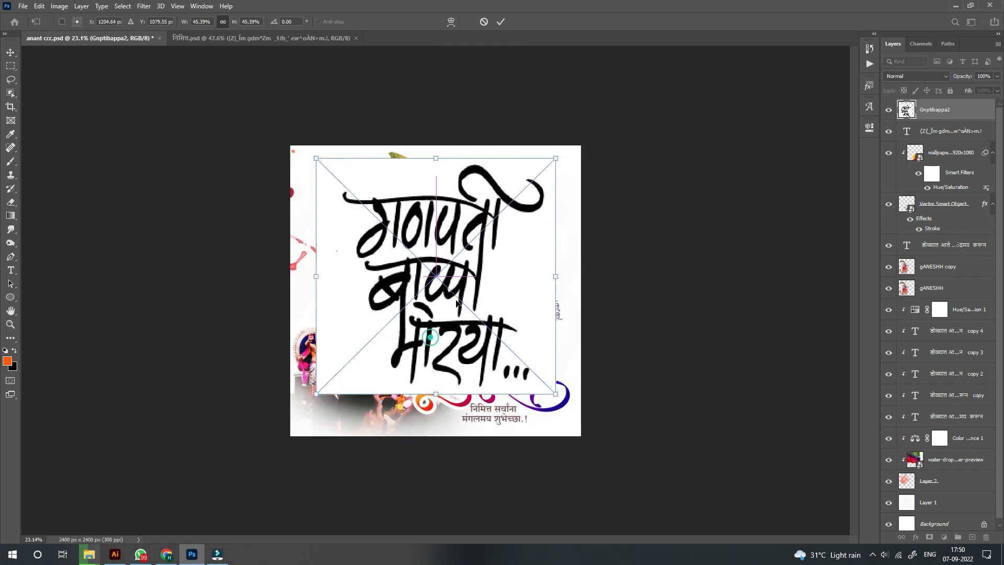
# Step: Rasterize the placed गणपती बाप्पा मोरया calligraphy and erase its white background with the Magic Eraser, leaving only the black lettering
pyautogui.click(68, 226)
pyautogui.click(506, 256)
pyautogui.press('Return')
pyautogui.click(524, 262)
pyautogui.scroll(5, 519, 269)
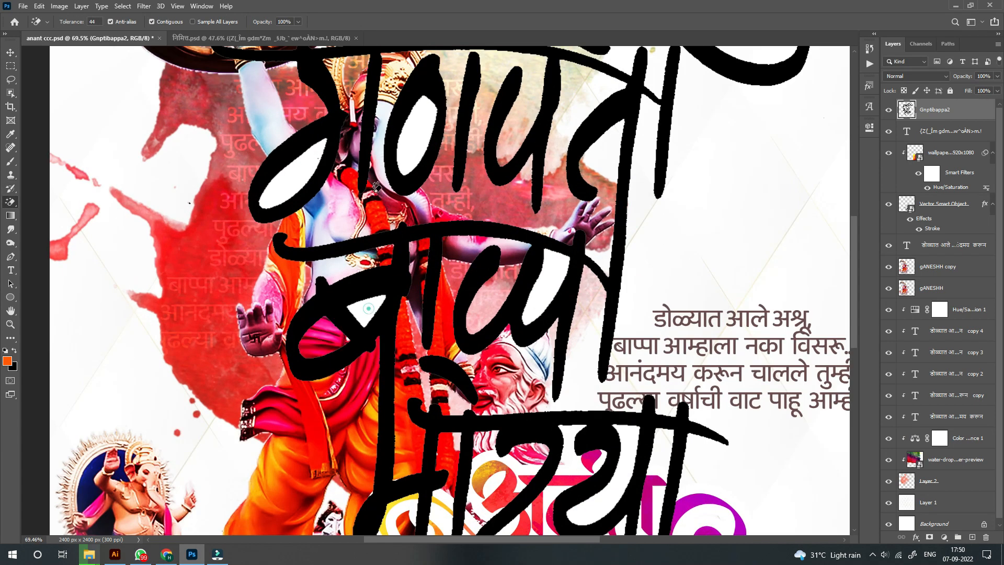
pyautogui.click(557, 264)
pyautogui.moveTo(642, 91); pyautogui.dragTo(565, 276)
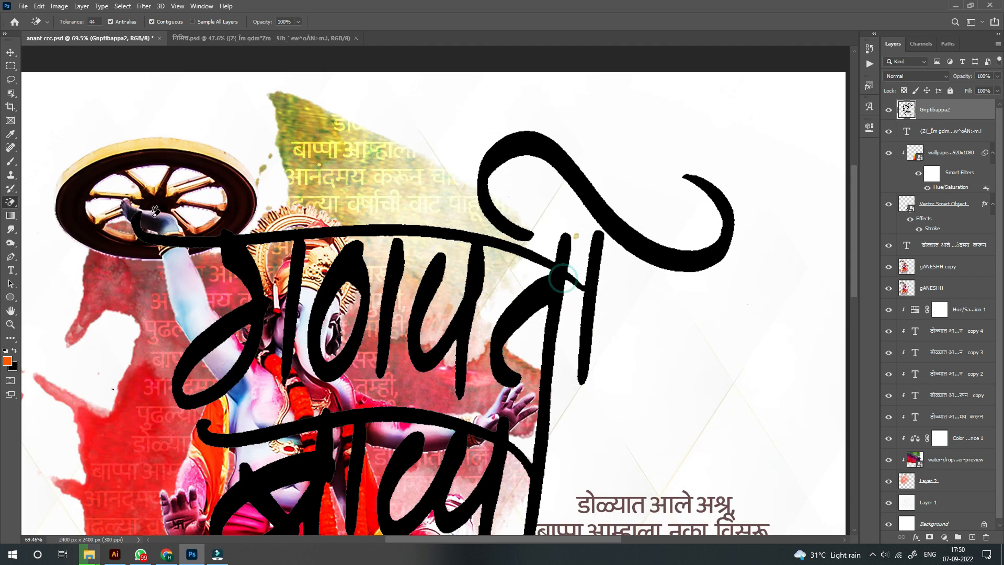
pyautogui.scroll(-5, 562, 277)
pyautogui.hscroll(2, 563, 277)
pyautogui.scroll(-5, 447, 415)
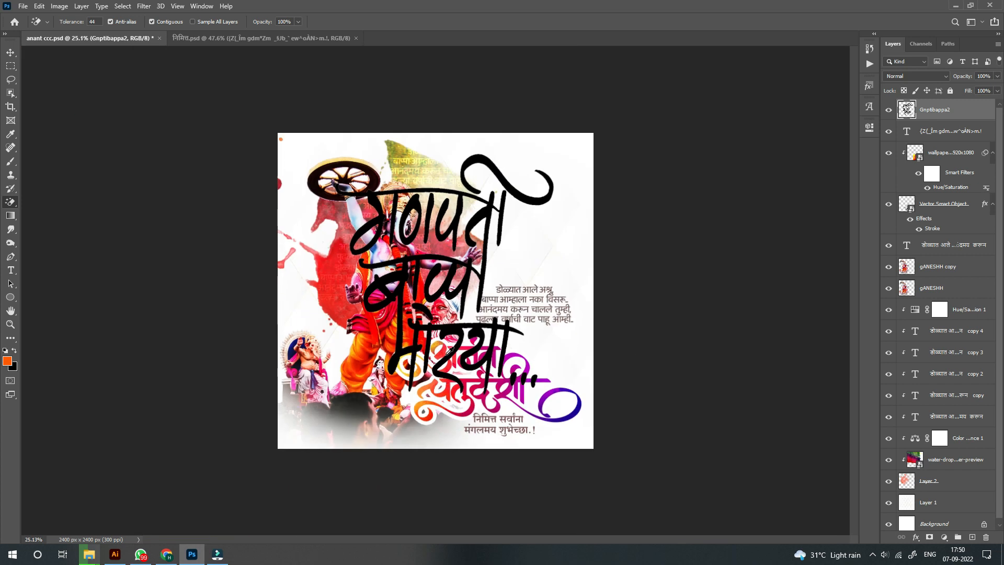
# Step: Convert the Gnptibappa2 layer to a smart object, scale it down and position it above the verse in the poster's upper right area
pyautogui.rightClick(954, 120)
pyautogui.click(890, 244)
pyautogui.hotkey('ctrl', 't')
pyautogui.moveTo(439, 151); pyautogui.dragTo(443, 324)
pyautogui.moveTo(400, 358); pyautogui.dragTo(489, 208)
pyautogui.press('Return')
pyautogui.hotkey('ctrl', '0')
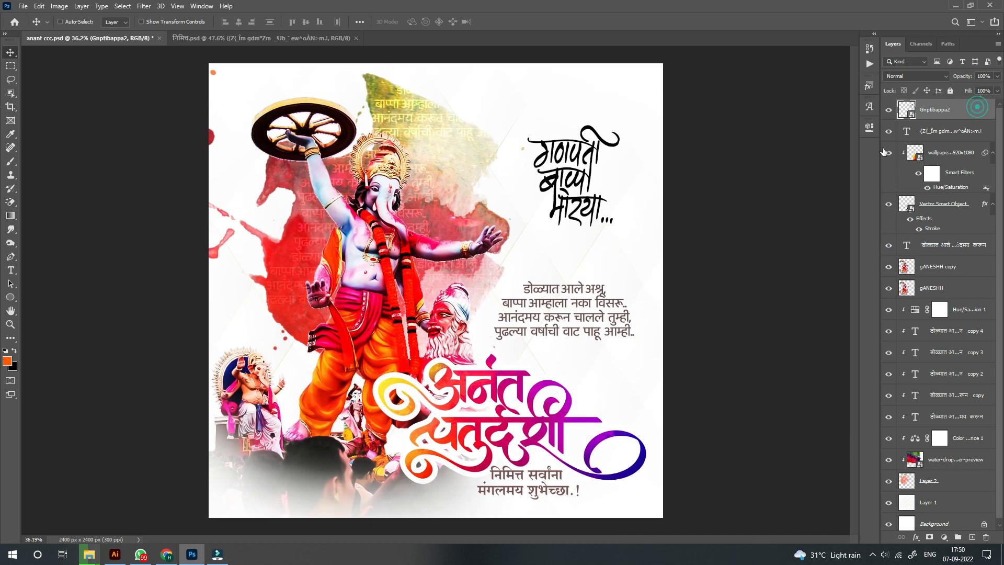
# Step: Give the गणपती बाप्पा मोरया calligraphy a linear blue-to-red Gradient Overlay at 90°
pyautogui.click(602, 393)
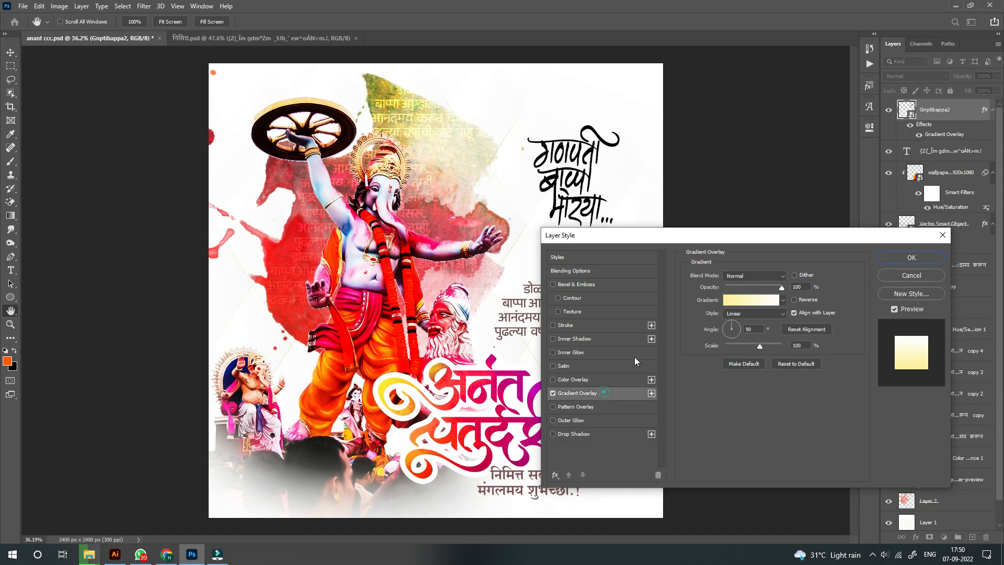
pyautogui.click(774, 300)
pyautogui.scroll(-3, 693, 247)
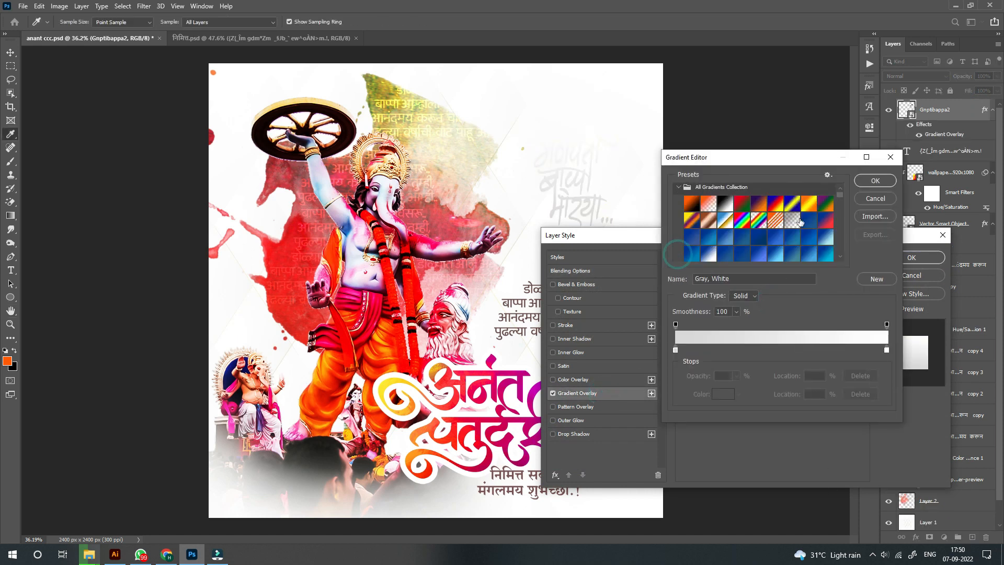
pyautogui.click(829, 224)
pyautogui.click(876, 180)
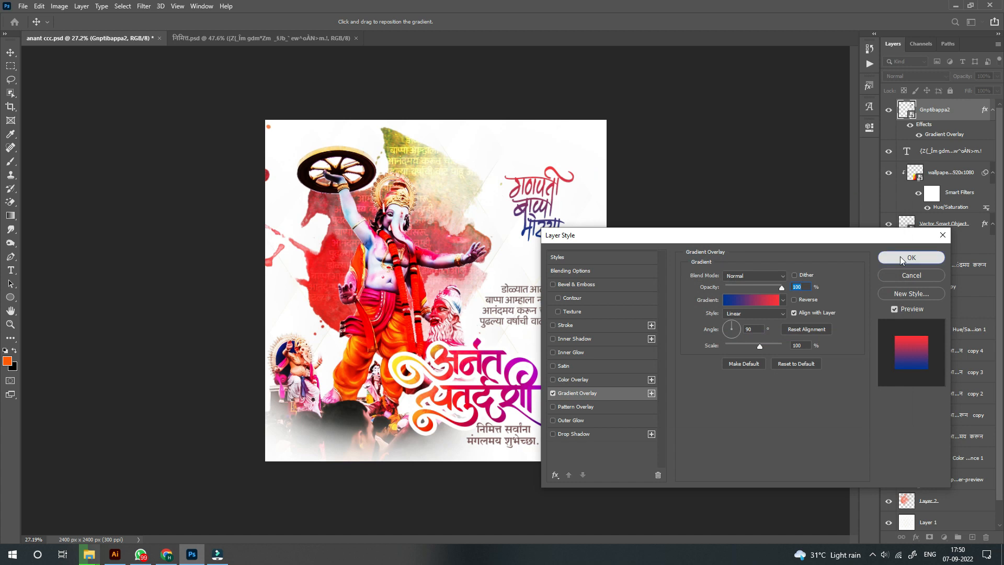
pyautogui.click(902, 257)
pyautogui.scroll(-3, 555, 248)
pyautogui.scroll(5, 497, 314)
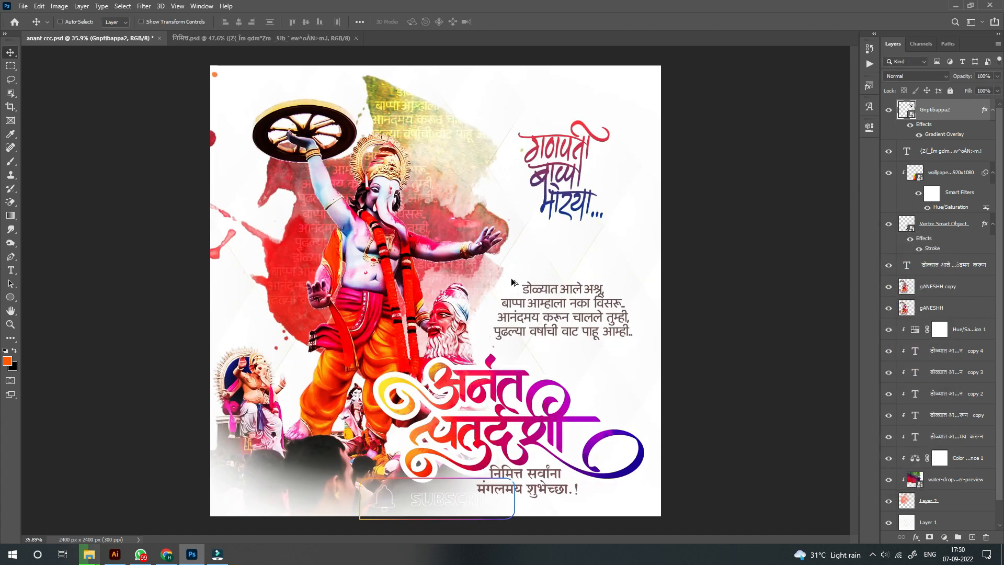
# Step: Add a new empty layer and move it above the gANESHH copy layer
pyautogui.scroll(-1, 961, 403)
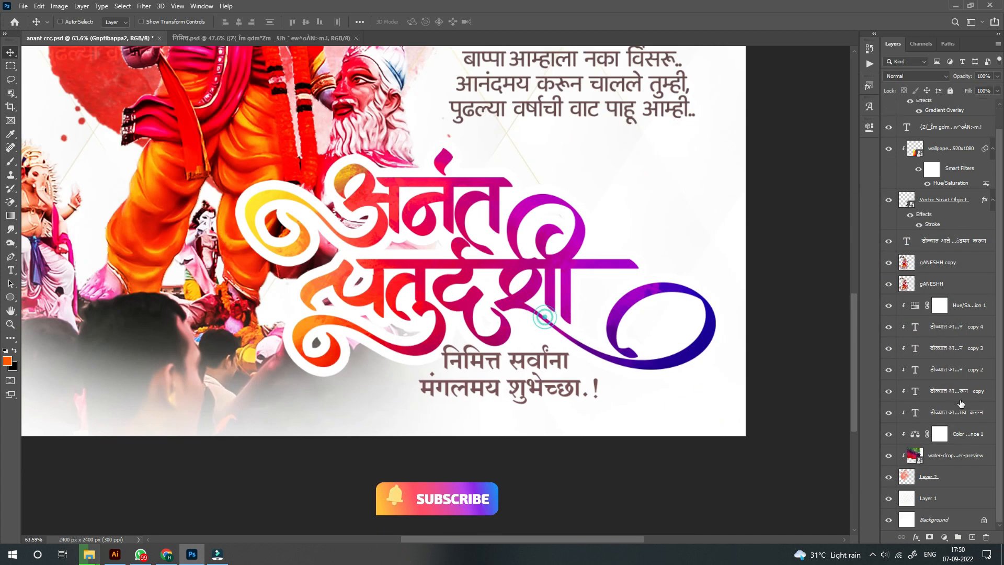
pyautogui.click(959, 307)
pyautogui.click(972, 536)
pyautogui.scroll(2, 716, 372)
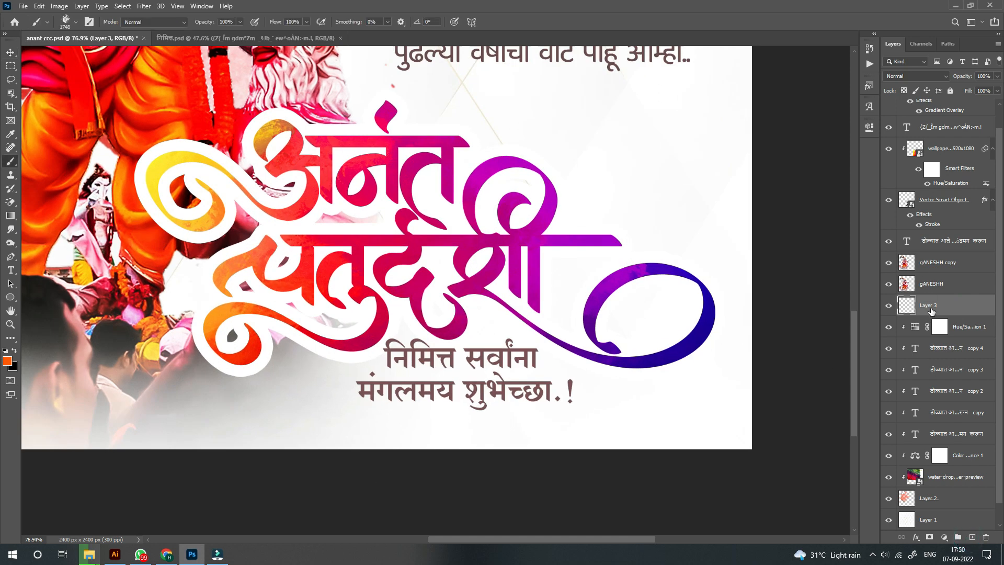
pyautogui.moveTo(931, 307); pyautogui.dragTo(931, 256)
pyautogui.scroll(-3, 349, 289)
# Step: Dab white splatter brush strokes over the crowd and figures beside the अनंत चतुर्दशी lettering on the new layer
pyautogui.moveTo(398, 301); pyautogui.dragTo(269, 281)
pyautogui.click(265, 250)
pyautogui.hotkey('ctrl', 'z')
pyautogui.moveTo(322, 205); pyautogui.dragTo(297, 205)
pyautogui.click(300, 223)
pyautogui.click(309, 246)
pyautogui.scroll(-4, 544, 267)
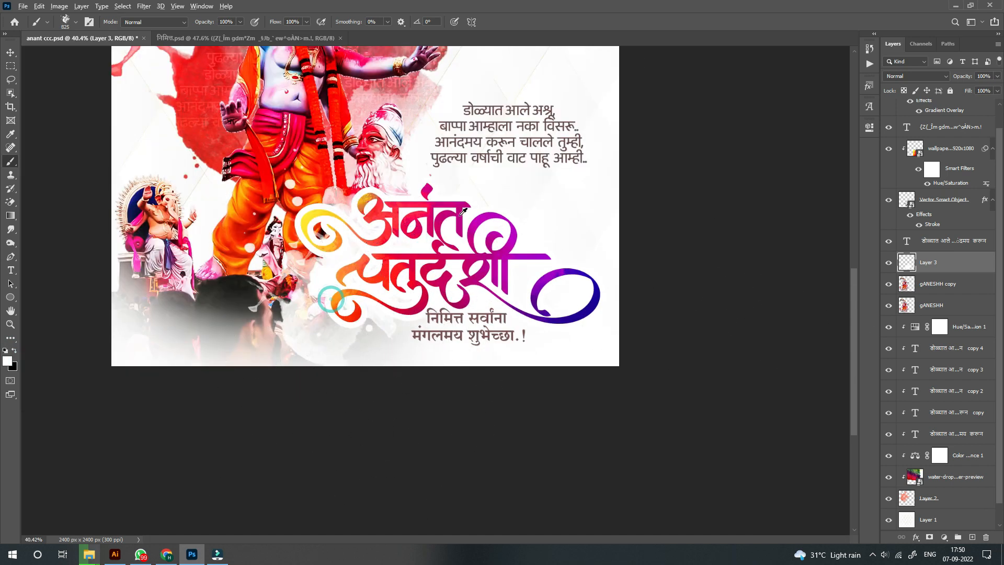
pyautogui.scroll(-3, 325, 313)
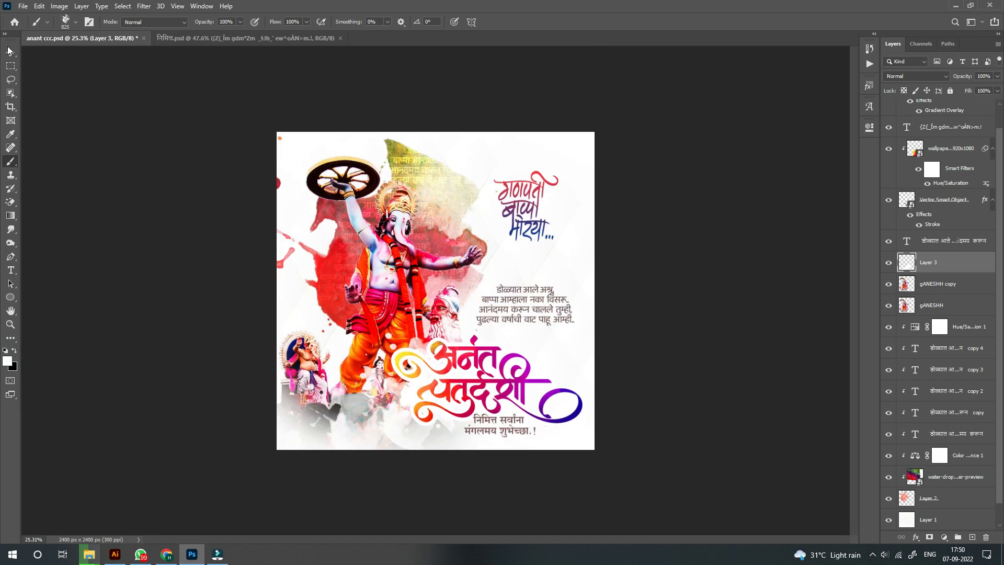
pyautogui.scroll(5, 524, 170)
pyautogui.scroll(-3, 515, 251)
pyautogui.scroll(1, 513, 252)
pyautogui.scroll(-2, 520, 300)
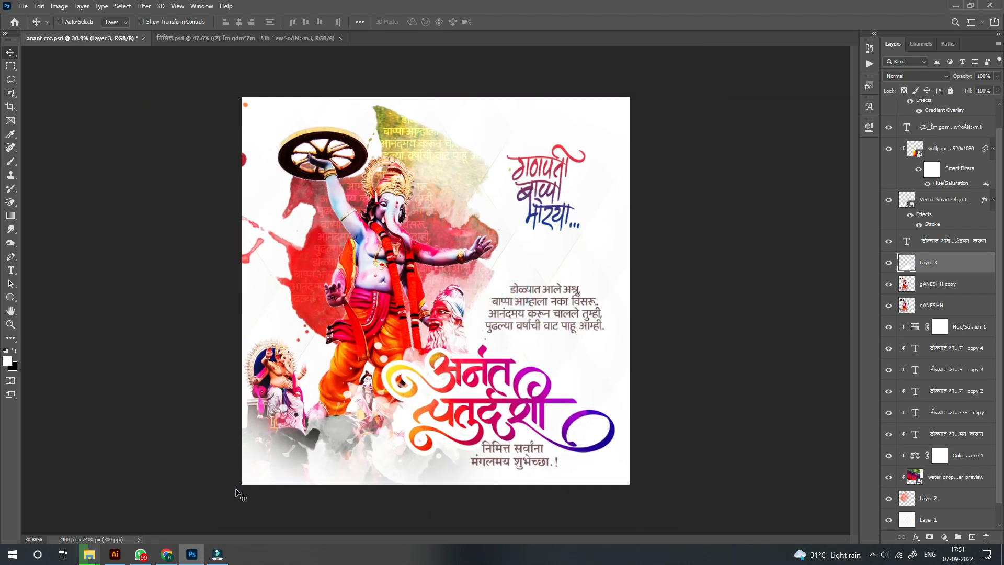